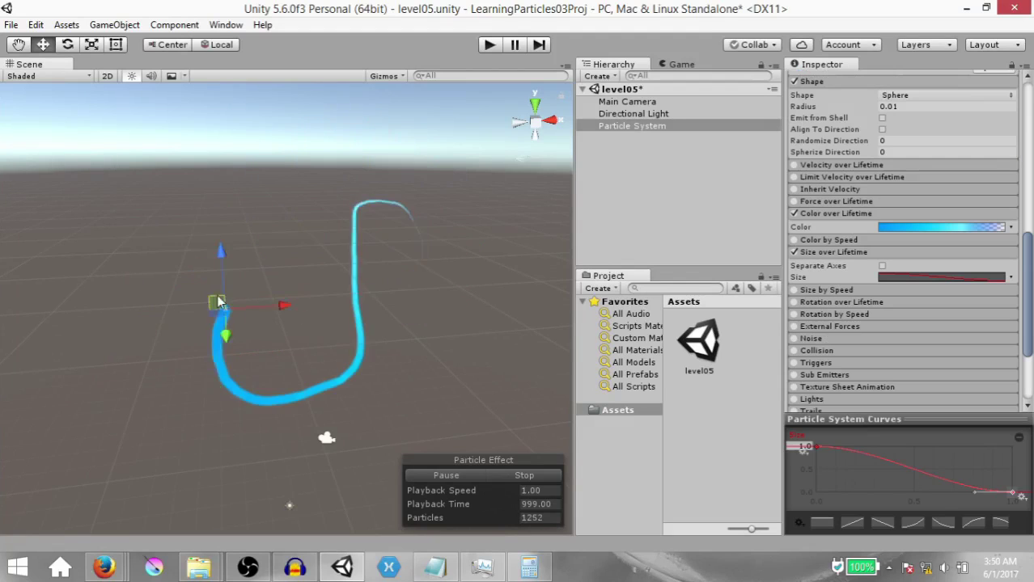
Drag the emitter around the Scene view to preview the finished cyan particle trails
mouse_move(220, 296)
left_mouse_down()
mouse_move(390, 253)
mouse_move(375, 165)
mouse_move(300, 332)
mouse_move(263, 309)
mouse_move(405, 251)
mouse_move(373, 191)
mouse_move(353, 310)
mouse_move(236, 365)
mouse_move(328, 279)
left_mouse_up()
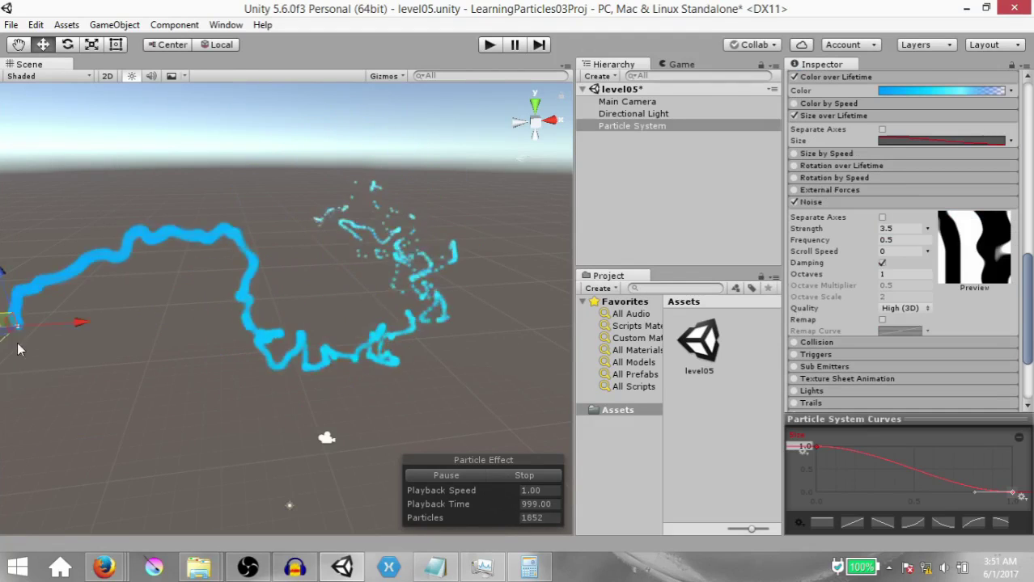
mouse_move(46, 324)
left_mouse_down()
mouse_move(254, 279)
mouse_move(242, 323)
mouse_move(302, 307)
mouse_move(287, 227)
left_mouse_up()
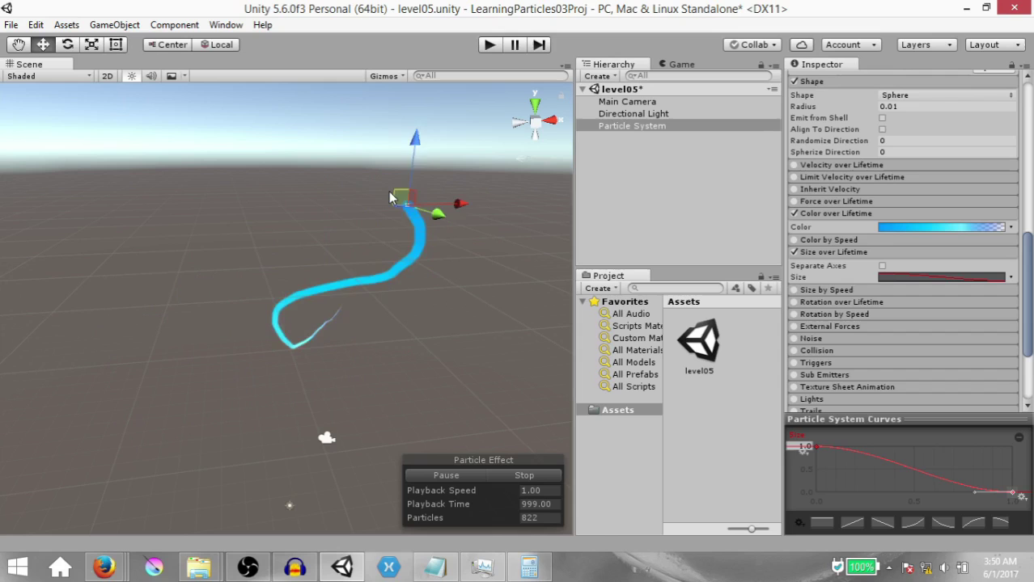
left_click_drag(388, 191, 236, 362)
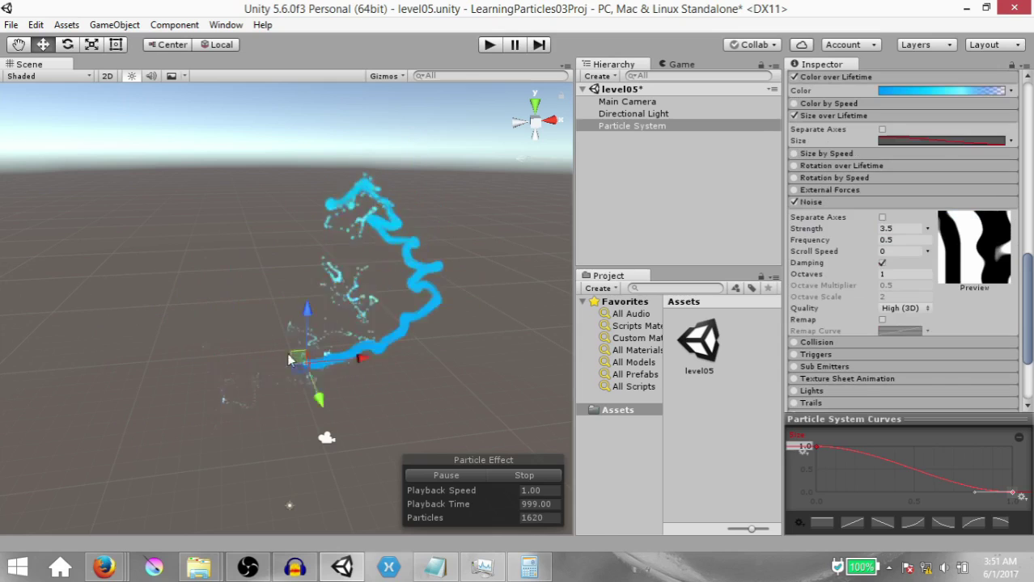
left_click_drag(287, 352, 225, 477)
mouse_move(150, 483)
left_mouse_down()
mouse_move(352, 218)
mouse_move(396, 324)
mouse_move(386, 235)
mouse_move(348, 249)
left_mouse_up()
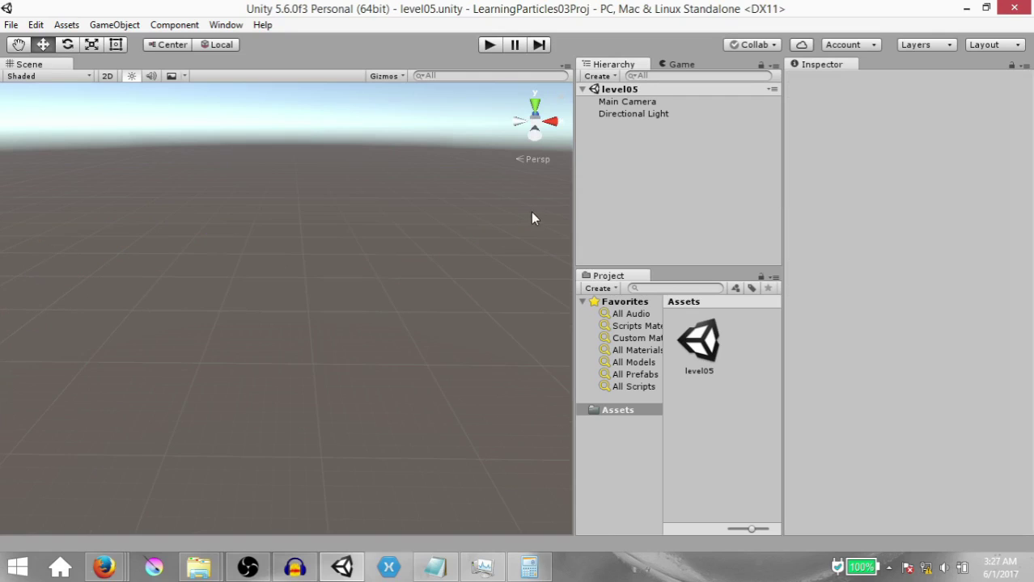
Check the Layout menu, then create a Particle System from the Hierarchy's Effects submenu
left_click(981, 44)
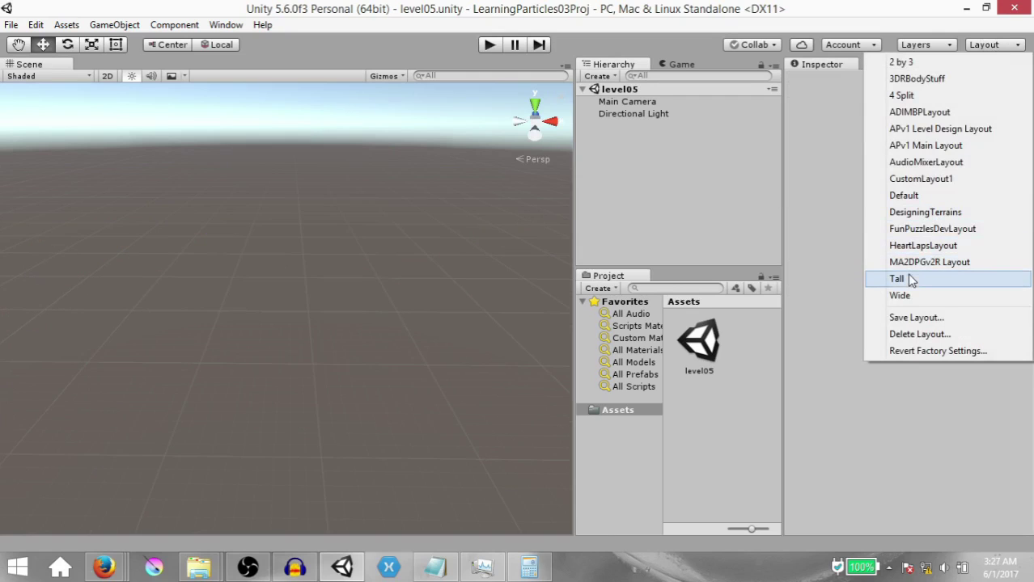
left_click(757, 199)
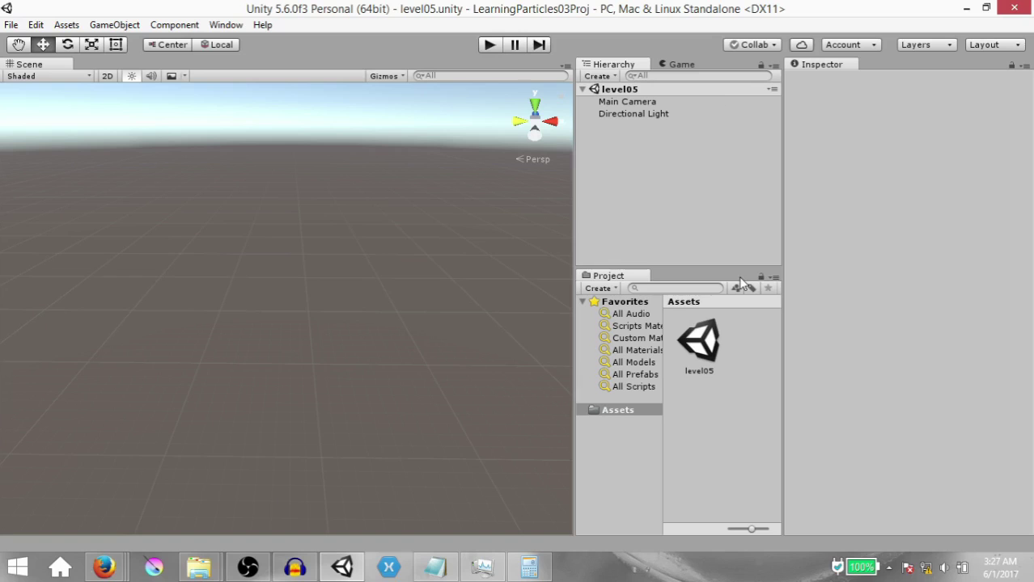
right_click(639, 147)
left_click(711, 389)
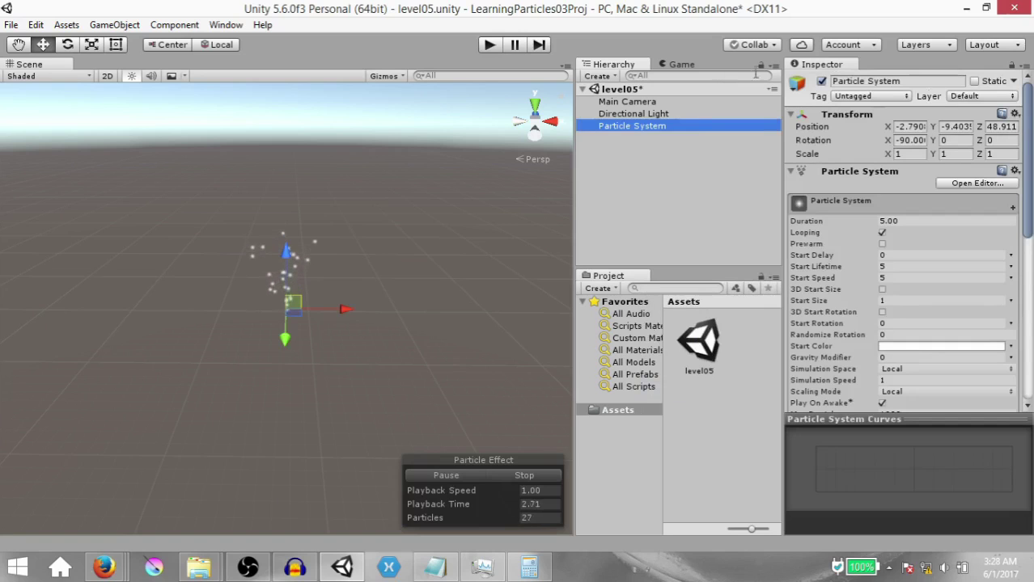
Set the particle system's Gravity Modifier to 1 and move the emitter higher
left_click(920, 126)
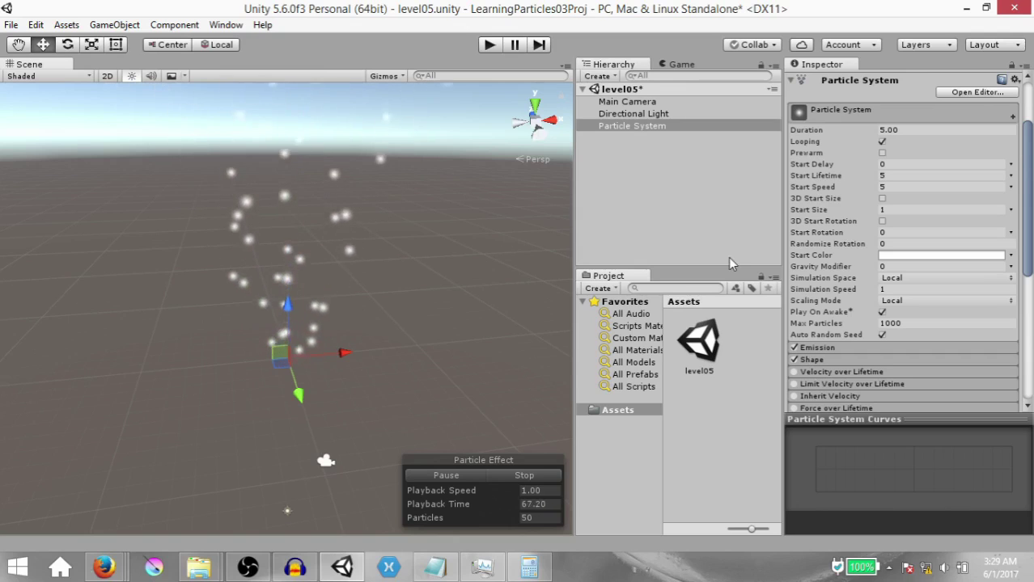
left_click(891, 267)
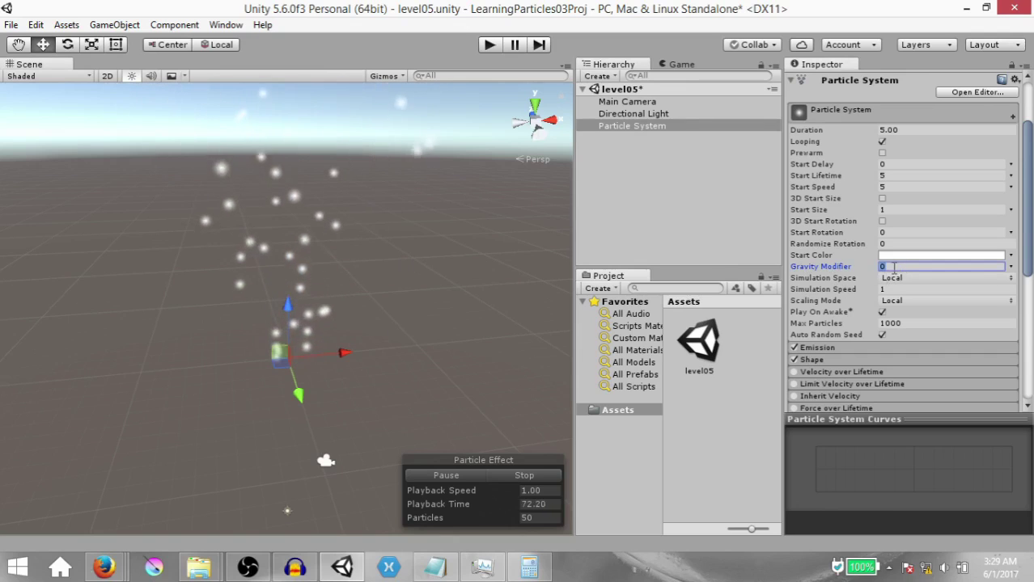
type("1")
key("Return")
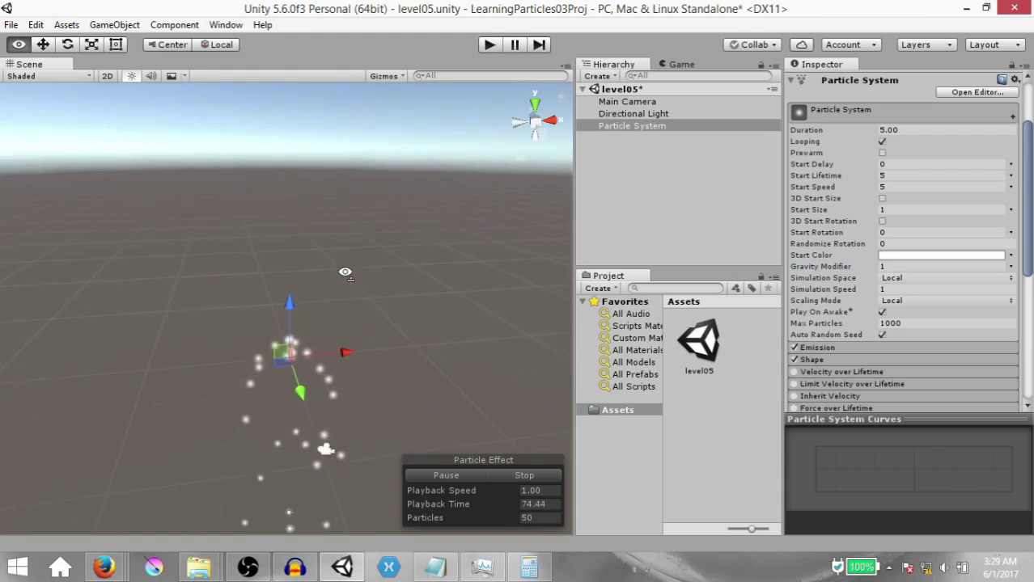
left_click_drag(344, 272, 348, 285, "alt")
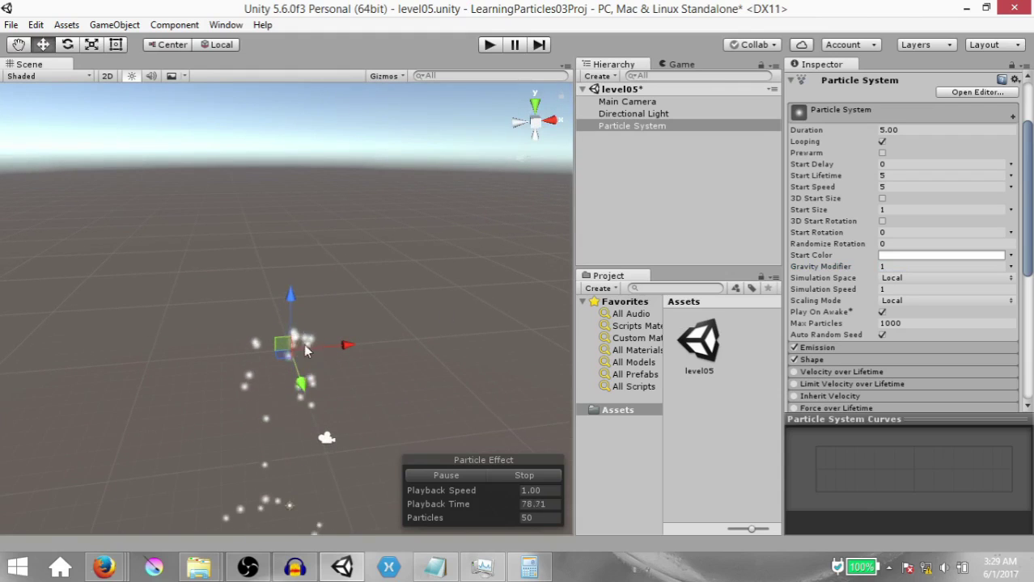
left_click_drag(305, 350, 309, 257)
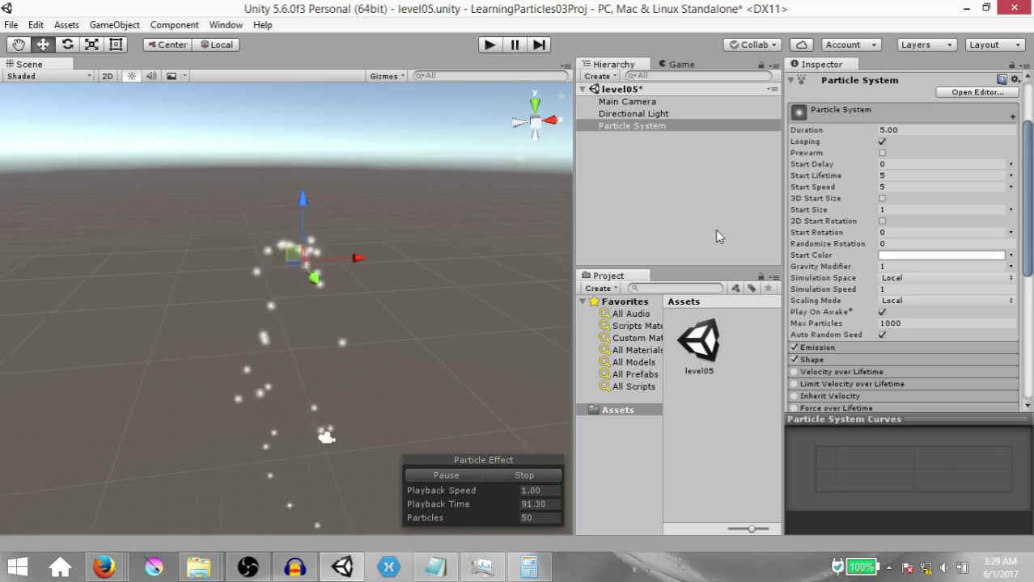
Change Simulation Space from Local to World and drag the emitter to see trailing particles
left_click(895, 278)
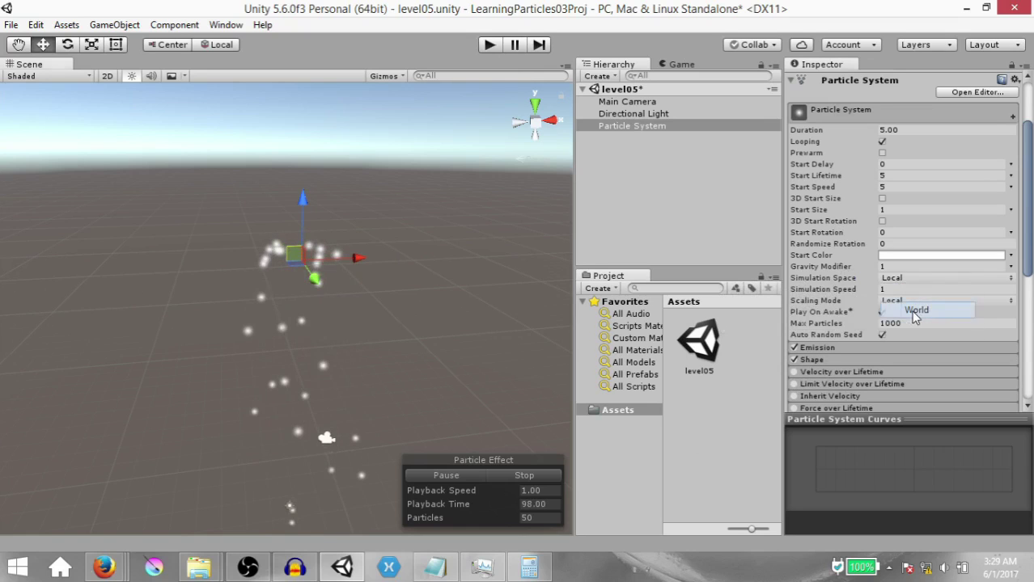
left_click(916, 311)
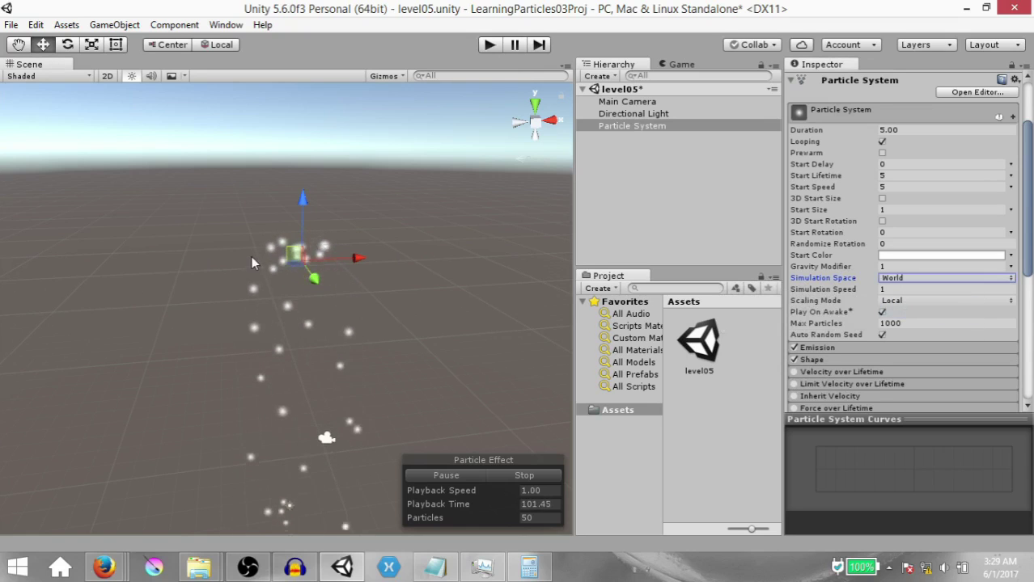
left_click(290, 255)
left_click_drag(290, 255, 347, 267)
In Emission, set Rate over Time to 0 with Rate over Distance 10, then test by dragging
left_click(865, 348)
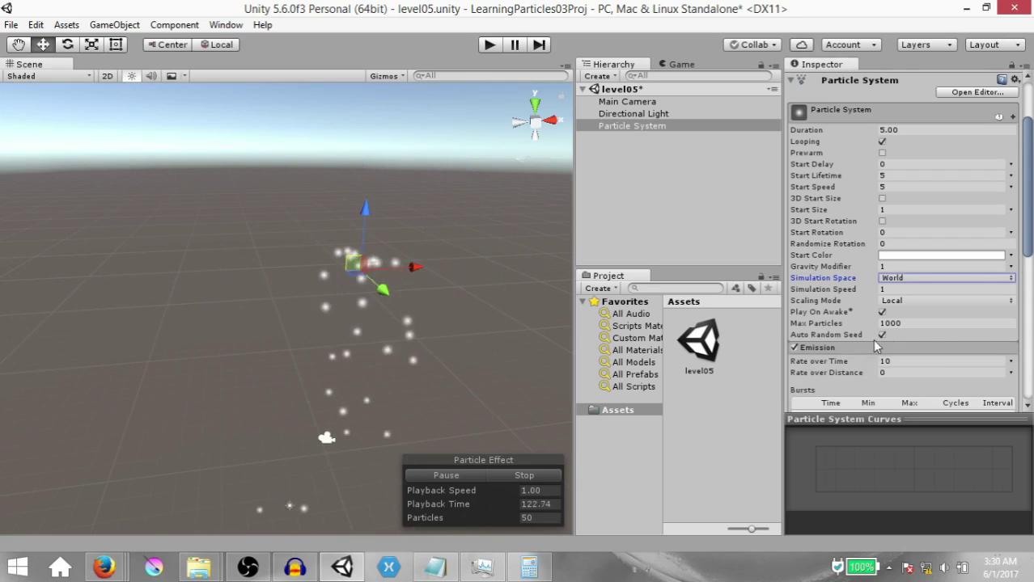
scroll(871, 339, "down", 2)
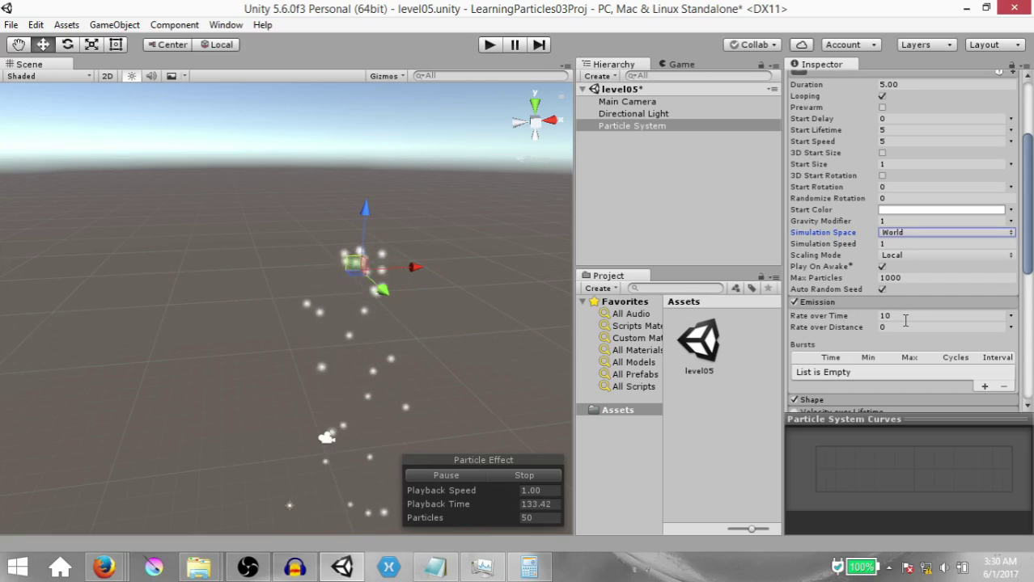
left_click(905, 319)
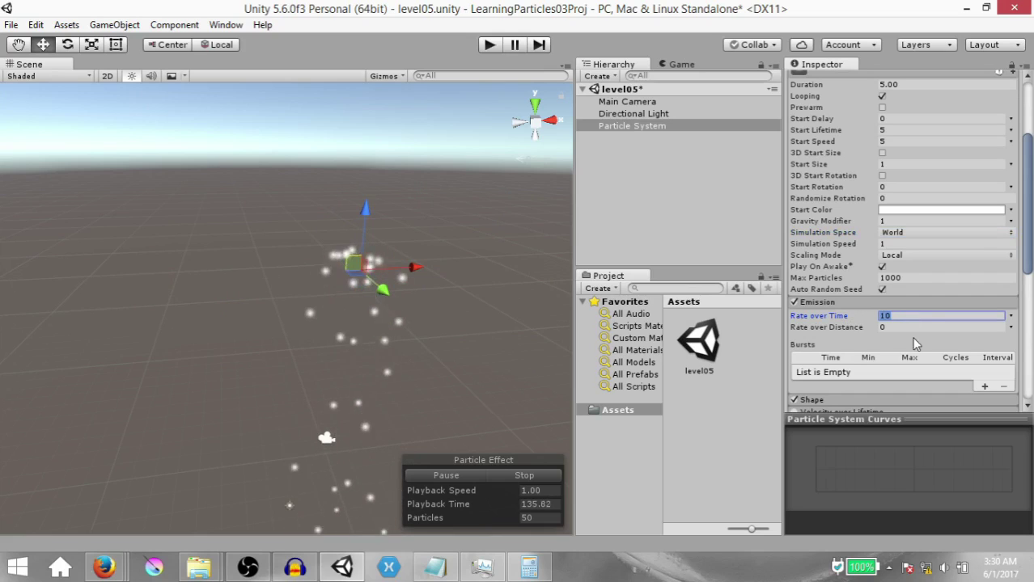
type("0")
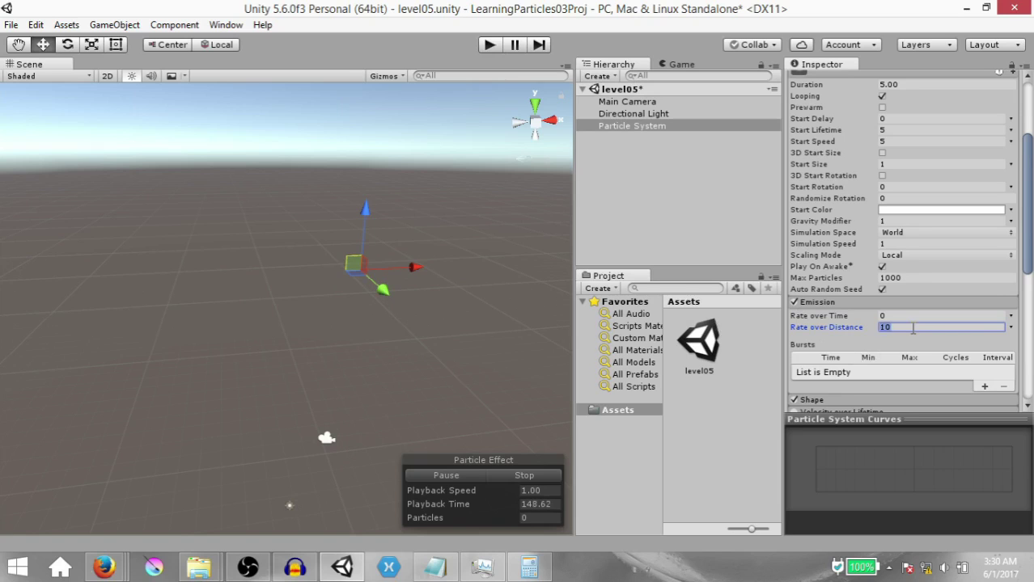
mouse_move(353, 267)
left_mouse_down()
mouse_move(287, 262)
mouse_move(399, 250)
mouse_move(235, 242)
mouse_move(143, 289)
mouse_move(296, 242)
left_mouse_up()
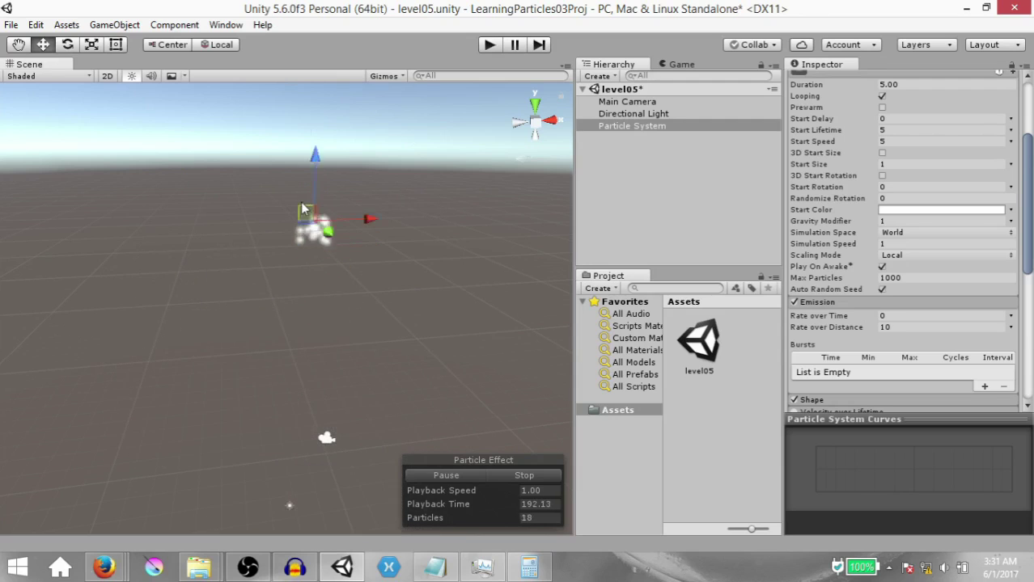
mouse_move(303, 209)
left_mouse_down()
mouse_move(405, 192)
mouse_move(149, 306)
mouse_move(182, 213)
mouse_move(329, 313)
mouse_move(200, 338)
mouse_move(259, 200)
mouse_move(365, 263)
mouse_move(322, 299)
mouse_move(213, 233)
mouse_move(337, 178)
mouse_move(347, 318)
mouse_move(191, 219)
mouse_move(383, 294)
mouse_move(321, 314)
mouse_move(292, 222)
mouse_move(368, 197)
mouse_move(374, 283)
mouse_move(262, 211)
mouse_move(395, 219)
mouse_move(303, 282)
mouse_move(274, 213)
mouse_move(338, 226)
mouse_move(317, 311)
mouse_move(356, 275)
mouse_move(311, 275)
left_mouse_up()
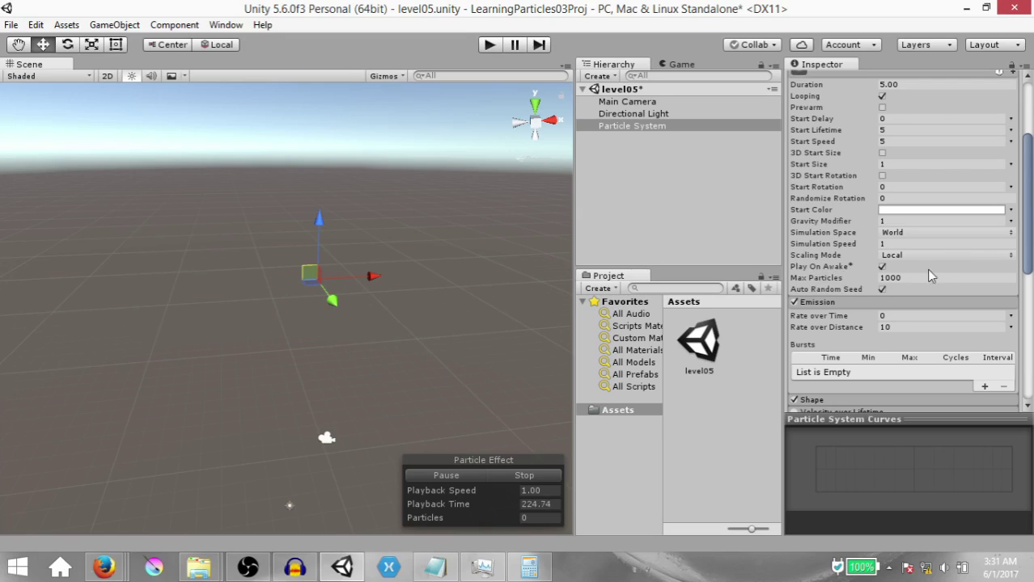
Try Max Particles and Rate over Distance values, set Start Lifetime to 1, and drag to check the trail
mouse_move(310, 275)
left_mouse_down()
mouse_move(293, 162)
mouse_move(196, 329)
mouse_move(354, 249)
mouse_move(340, 197)
mouse_move(257, 233)
mouse_move(238, 284)
mouse_move(409, 336)
mouse_move(411, 243)
left_mouse_up()
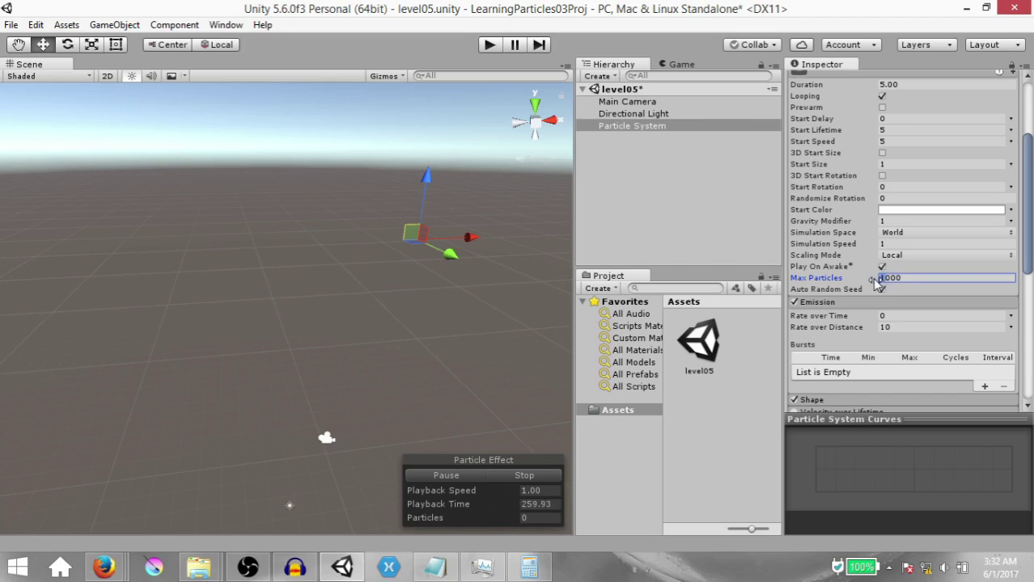
mouse_move(408, 234)
left_mouse_down()
mouse_move(397, 251)
mouse_move(158, 341)
mouse_move(291, 214)
mouse_move(458, 149)
mouse_move(376, 308)
mouse_move(154, 203)
mouse_move(409, 275)
mouse_move(295, 317)
mouse_move(123, 288)
left_mouse_up()
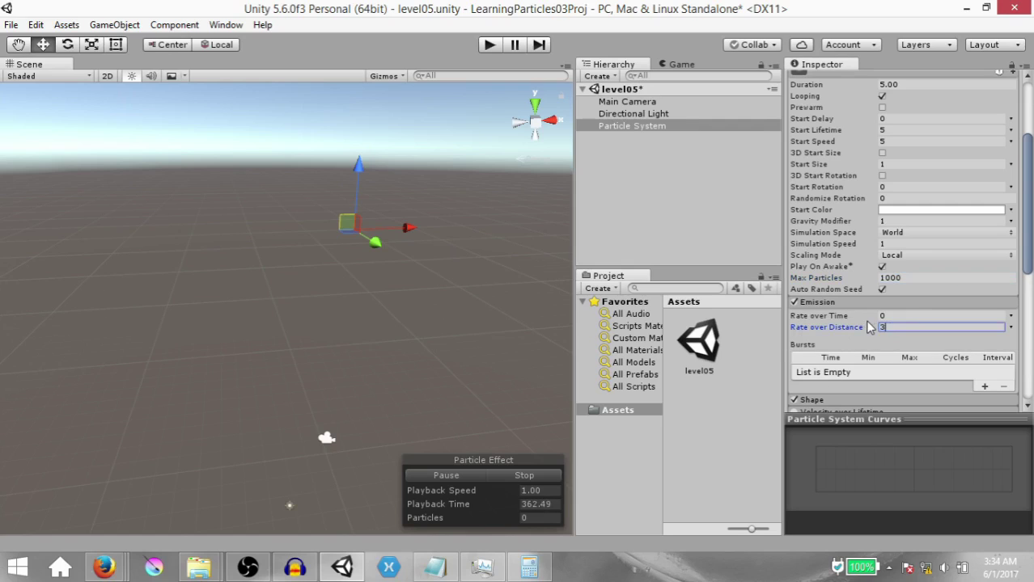
mouse_move(366, 216)
left_mouse_down()
mouse_move(320, 257)
mouse_move(409, 222)
mouse_move(239, 344)
mouse_move(202, 234)
mouse_move(428, 250)
mouse_move(333, 277)
mouse_move(125, 291)
mouse_move(403, 200)
mouse_move(323, 267)
mouse_move(238, 270)
mouse_move(293, 275)
left_mouse_up()
left_click(906, 325)
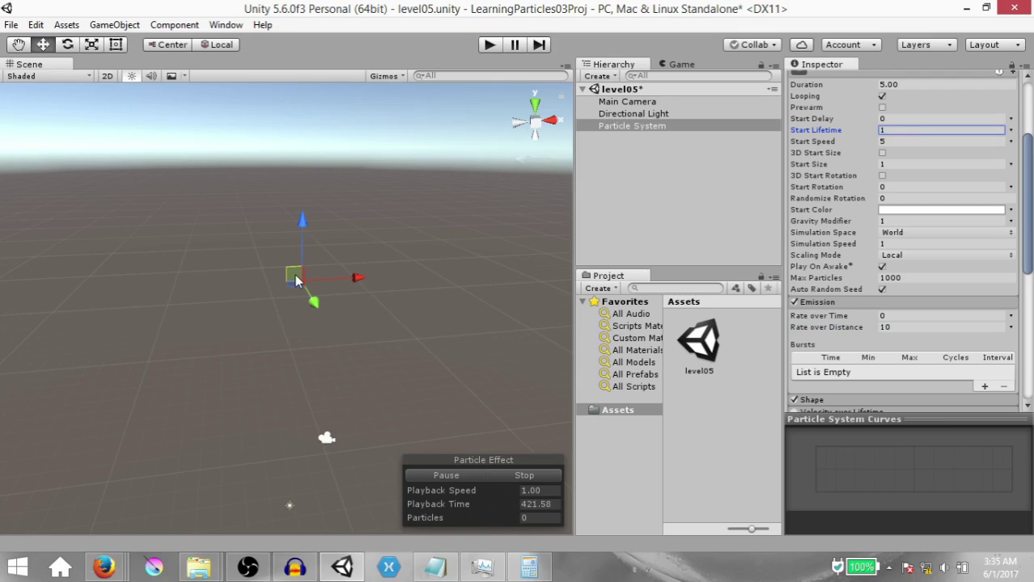
mouse_move(295, 253)
left_mouse_down()
mouse_move(423, 245)
mouse_move(395, 305)
mouse_move(177, 256)
mouse_move(104, 281)
left_mouse_up()
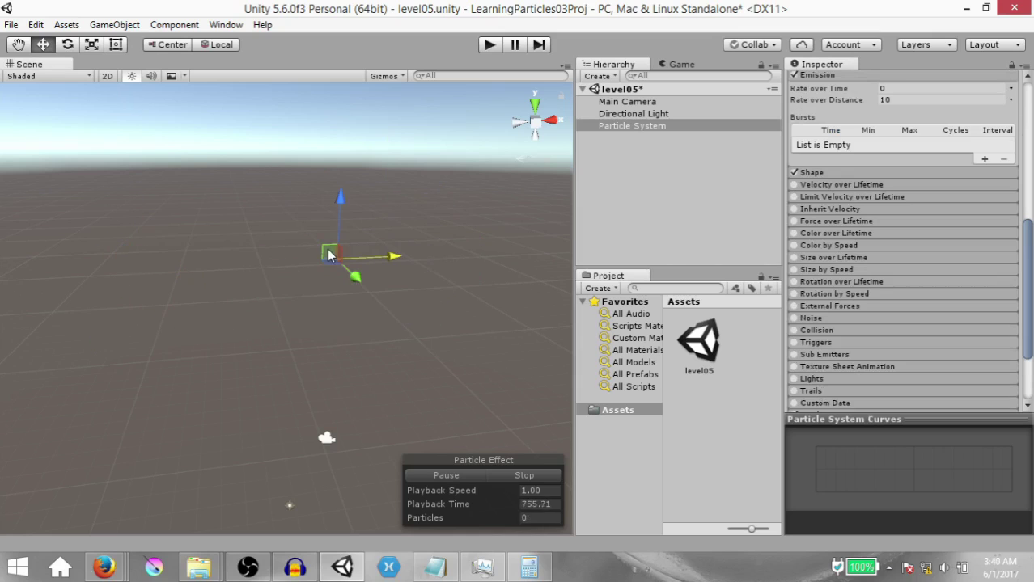
mouse_move(329, 255)
left_mouse_down()
mouse_move(332, 224)
mouse_move(217, 189)
mouse_move(172, 275)
mouse_move(260, 262)
mouse_move(421, 203)
mouse_move(439, 259)
mouse_move(336, 264)
mouse_move(213, 183)
mouse_move(140, 246)
mouse_move(224, 255)
mouse_move(297, 228)
left_mouse_up()
mouse_move(359, 236)
left_mouse_down()
mouse_move(430, 241)
mouse_move(186, 236)
mouse_move(436, 236)
mouse_move(250, 248)
mouse_move(317, 239)
mouse_move(339, 263)
left_mouse_up()
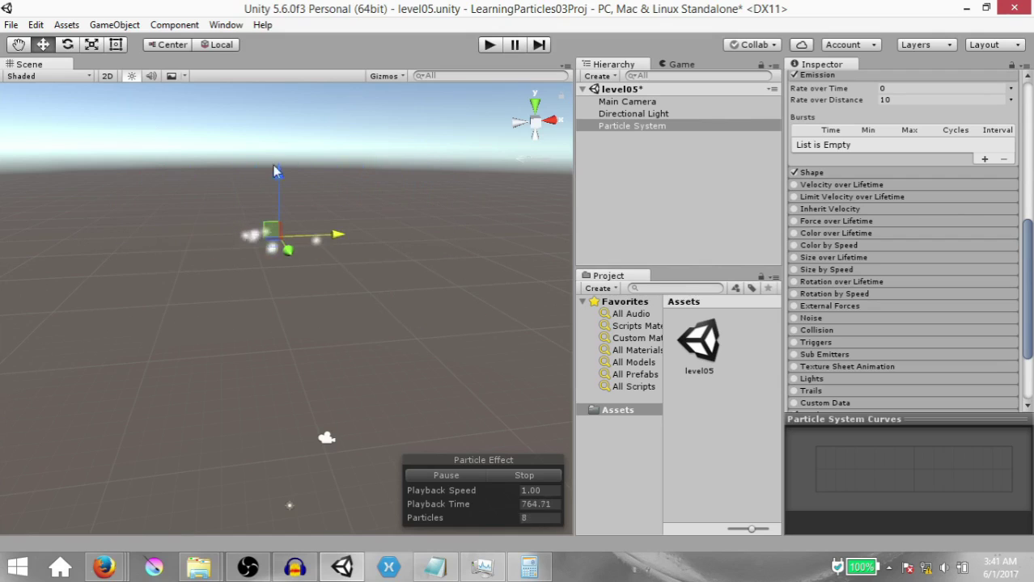
Expand the Shape module, change the emitter shape to Sphere, and preview the trail
mouse_move(274, 167)
left_mouse_down()
mouse_move(276, 275)
mouse_move(299, 202)
mouse_move(298, 121)
mouse_move(296, 279)
mouse_move(298, 158)
left_mouse_up()
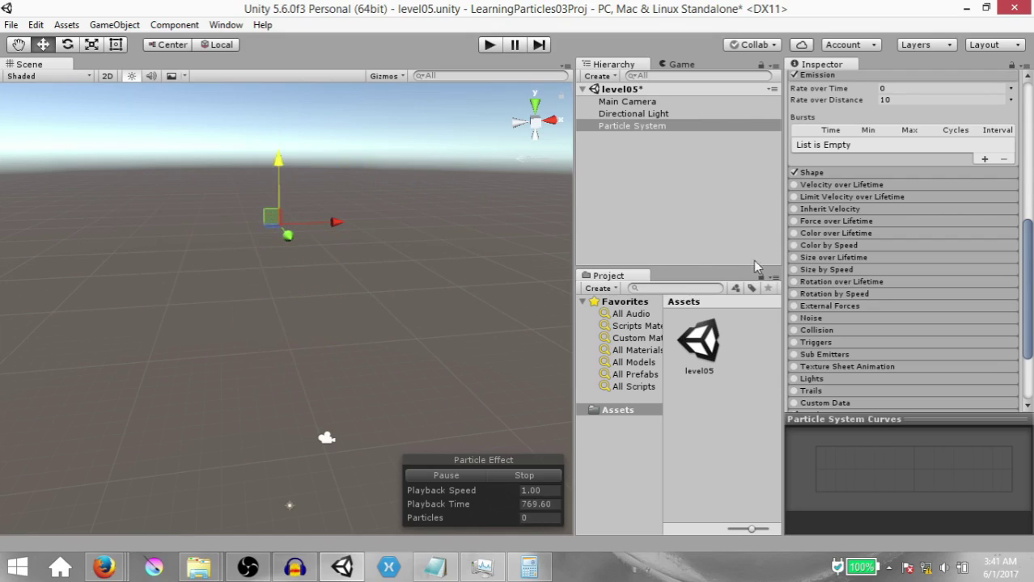
left_click(845, 173)
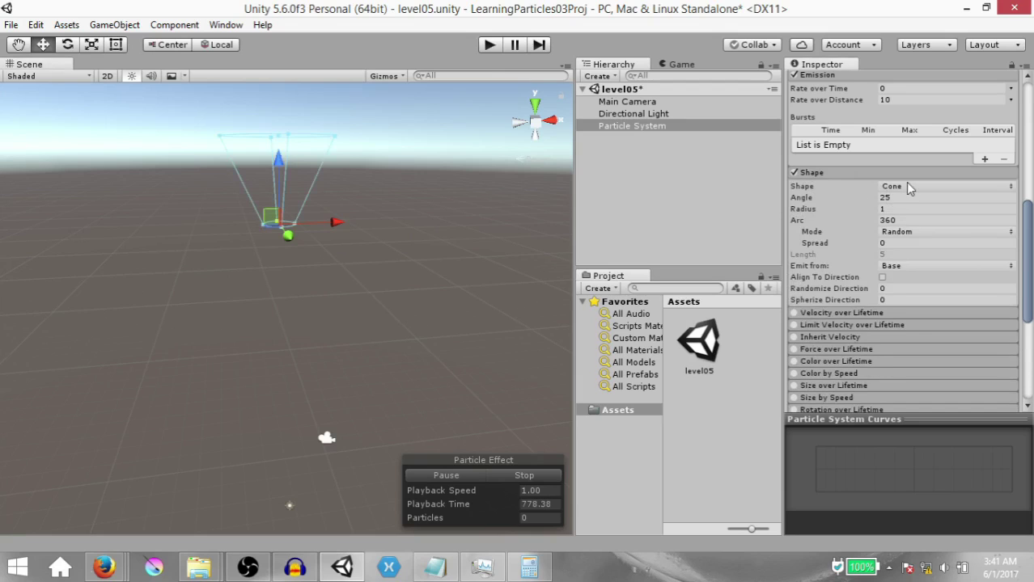
left_click(901, 185)
left_click(914, 198)
mouse_move(269, 216)
left_mouse_down()
mouse_move(449, 170)
mouse_move(507, 212)
mouse_move(471, 260)
mouse_move(215, 177)
mouse_move(121, 205)
mouse_move(91, 312)
mouse_move(221, 272)
mouse_move(369, 193)
mouse_move(453, 228)
mouse_move(455, 304)
mouse_move(322, 269)
mouse_move(354, 207)
mouse_move(540, 216)
mouse_move(201, 220)
mouse_move(398, 232)
left_mouse_up()
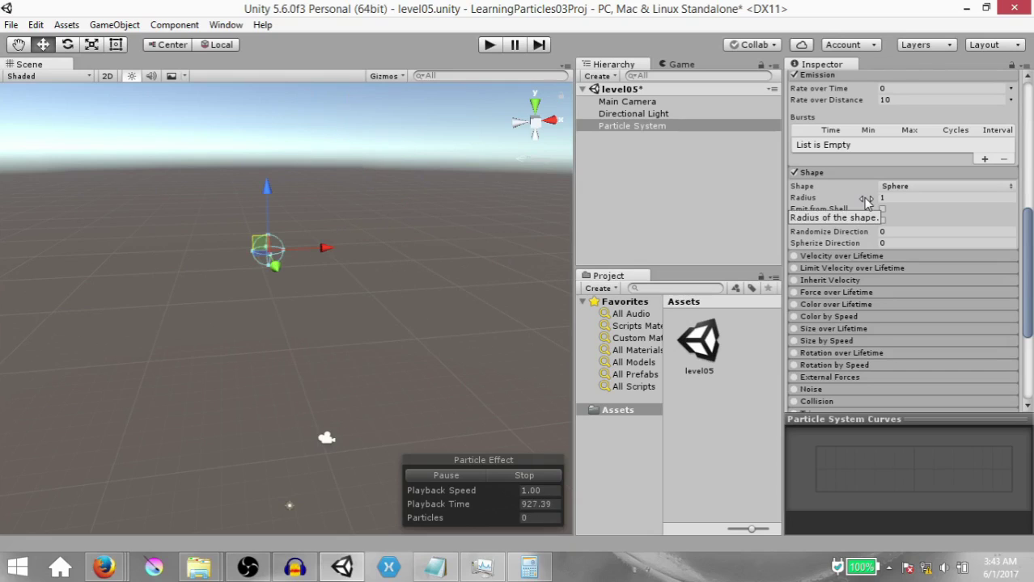
Set the Shape Radius to 0.01 and drag the system to test the thinner trail
left_click(865, 200)
type("0.01")
key("Return")
mouse_move(268, 250)
left_mouse_down()
mouse_move(429, 206)
mouse_move(405, 339)
mouse_move(288, 331)
mouse_move(353, 224)
mouse_move(343, 236)
mouse_move(93, 253)
mouse_move(386, 209)
mouse_move(404, 187)
mouse_move(170, 229)
left_mouse_up()
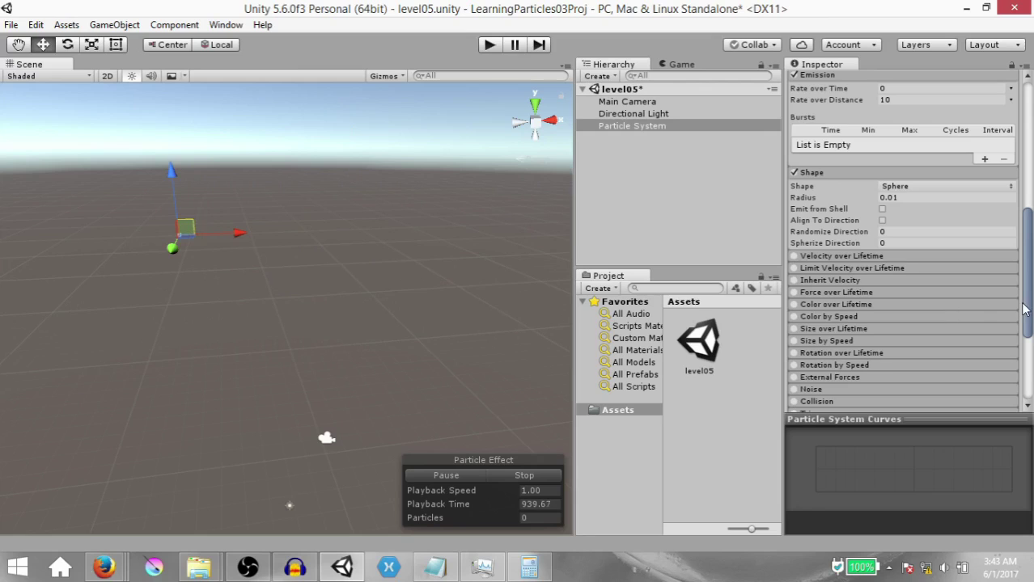
scroll(953, 296, "up", 4)
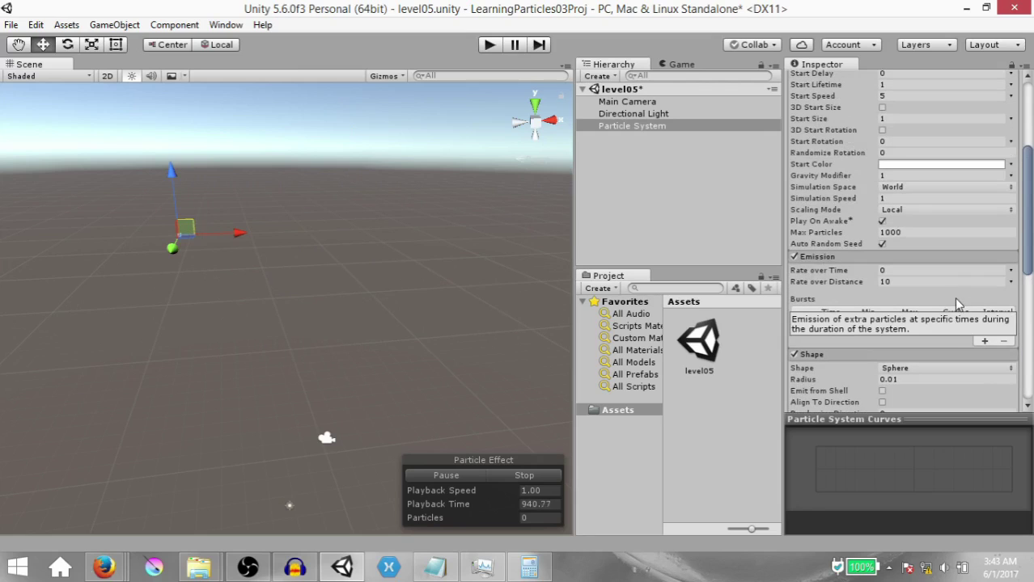
Set Gravity Modifier to 0 and drag the particle system to check the drifting trail
left_click(914, 175)
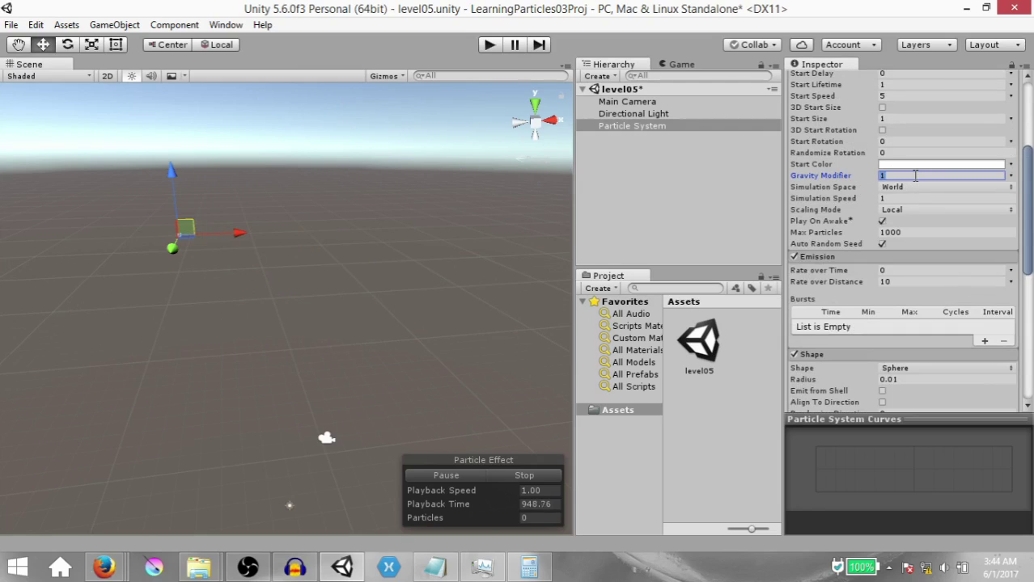
type("0")
mouse_move(191, 218)
left_mouse_down()
mouse_move(258, 208)
mouse_move(402, 206)
mouse_move(530, 187)
mouse_move(366, 282)
mouse_move(242, 373)
mouse_move(130, 277)
mouse_move(238, 226)
mouse_move(337, 254)
mouse_move(337, 202)
mouse_move(260, 338)
mouse_move(139, 356)
mouse_move(234, 240)
mouse_move(356, 250)
mouse_move(388, 197)
mouse_move(335, 223)
mouse_move(221, 368)
mouse_move(45, 371)
mouse_move(264, 200)
mouse_move(325, 177)
mouse_move(316, 359)
mouse_move(184, 216)
mouse_move(385, 248)
mouse_move(64, 322)
mouse_move(180, 245)
mouse_move(325, 253)
left_mouse_up()
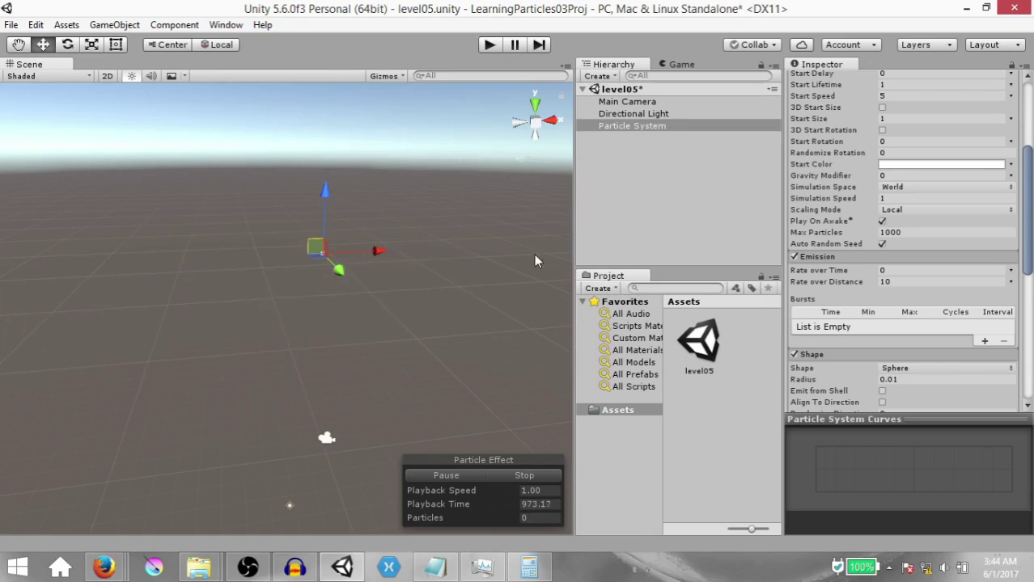
scroll(927, 266, "down", 5)
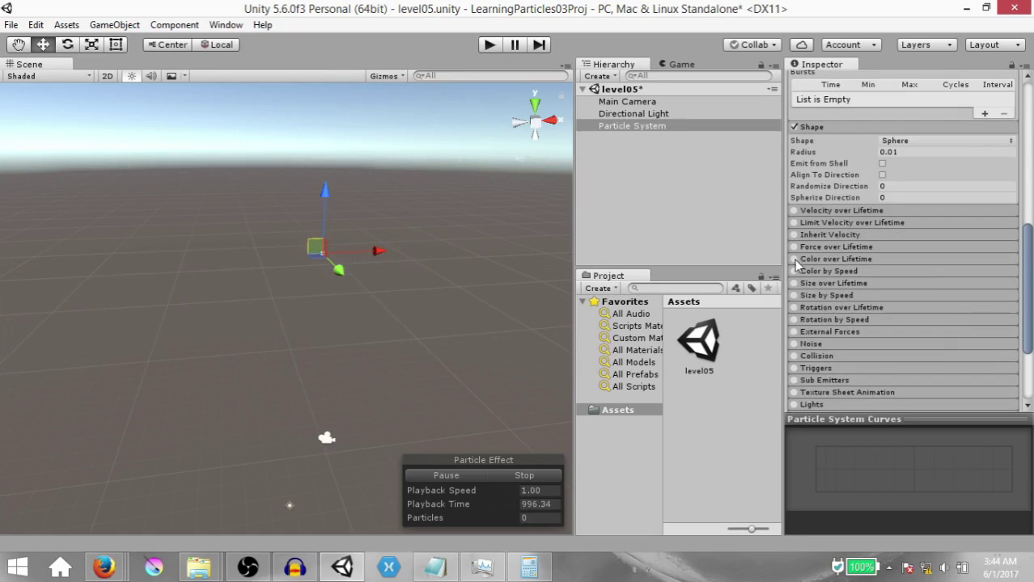
Enable Color over Lifetime and arrange the gradient's colour keys, keeping one extra key at 53.2%
left_click(797, 259)
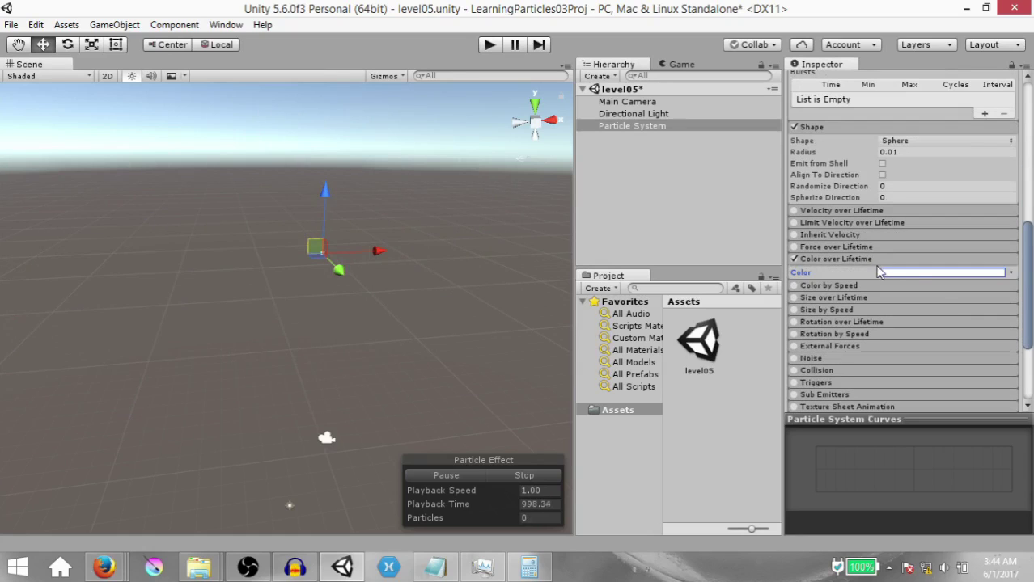
left_click(941, 273)
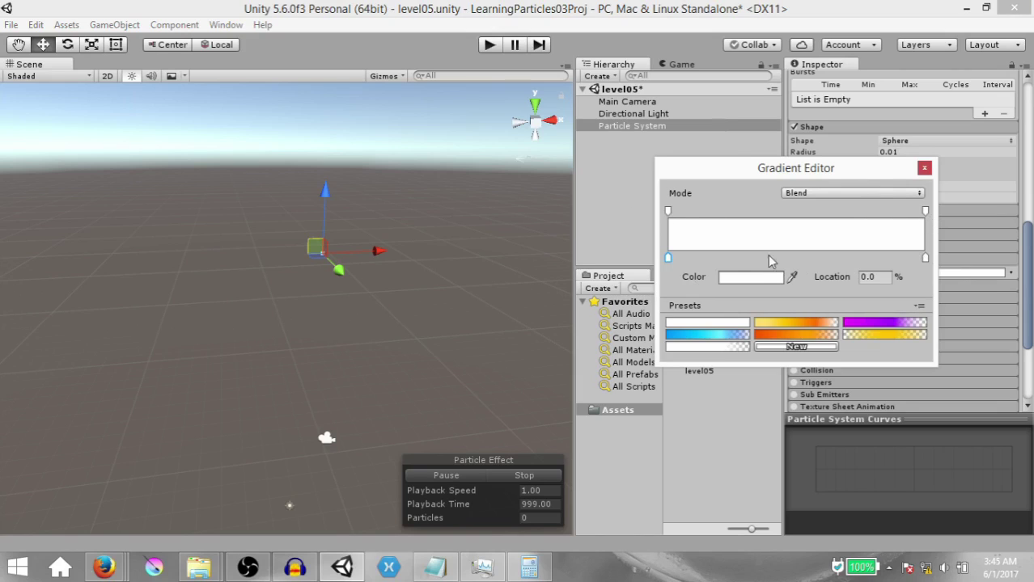
left_click(737, 257)
left_click(821, 258)
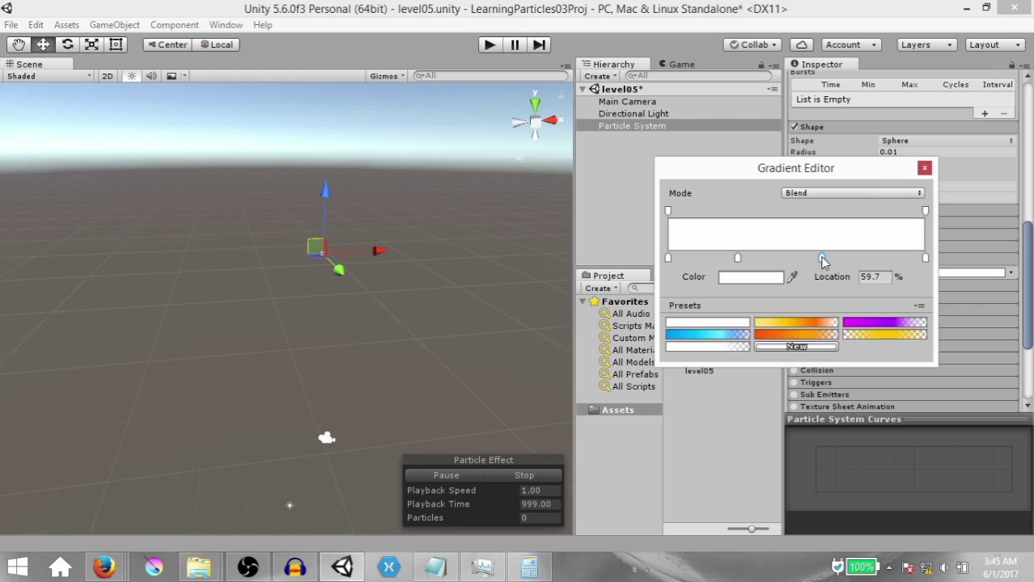
left_click(886, 258)
left_click_drag(821, 257, 821, 293)
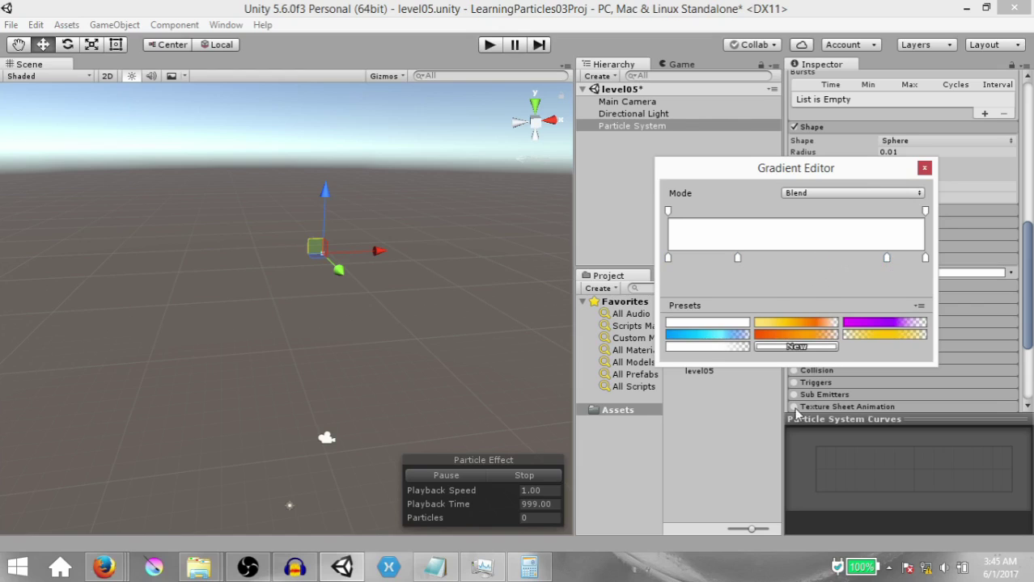
left_click_drag(736, 259, 738, 293)
left_click_drag(886, 257, 841, 261)
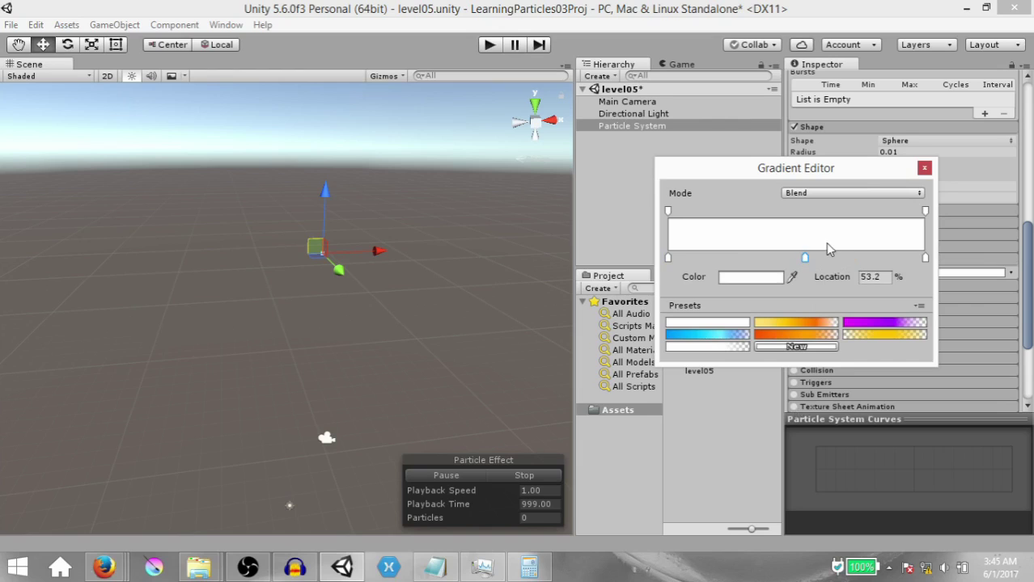
Set the 0% and 53.2% colour keys to orange
left_click(667, 257)
left_click(750, 278)
left_click_drag(299, 274, 295, 267)
left_click(249, 233)
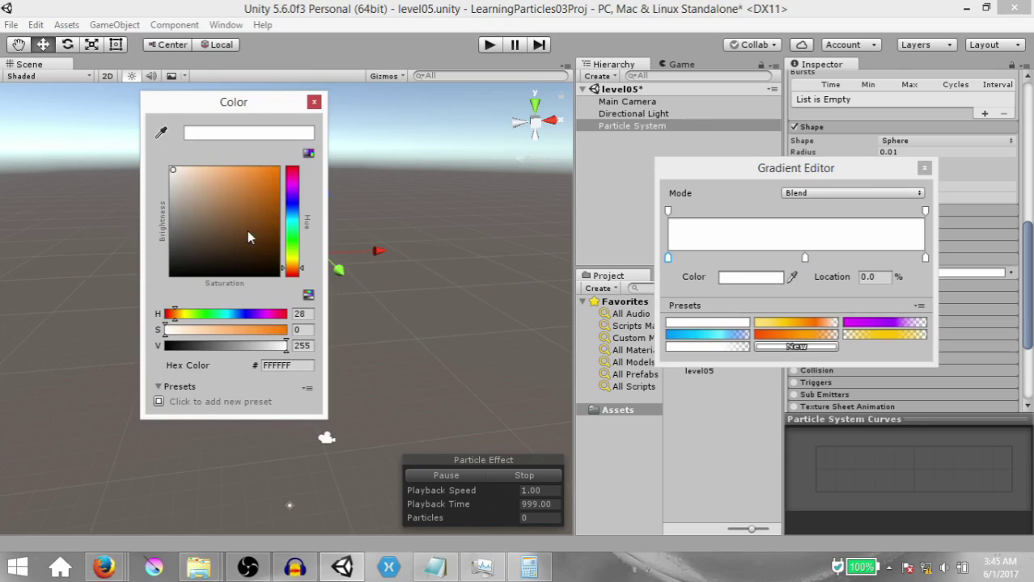
left_click(804, 258)
left_click(750, 277)
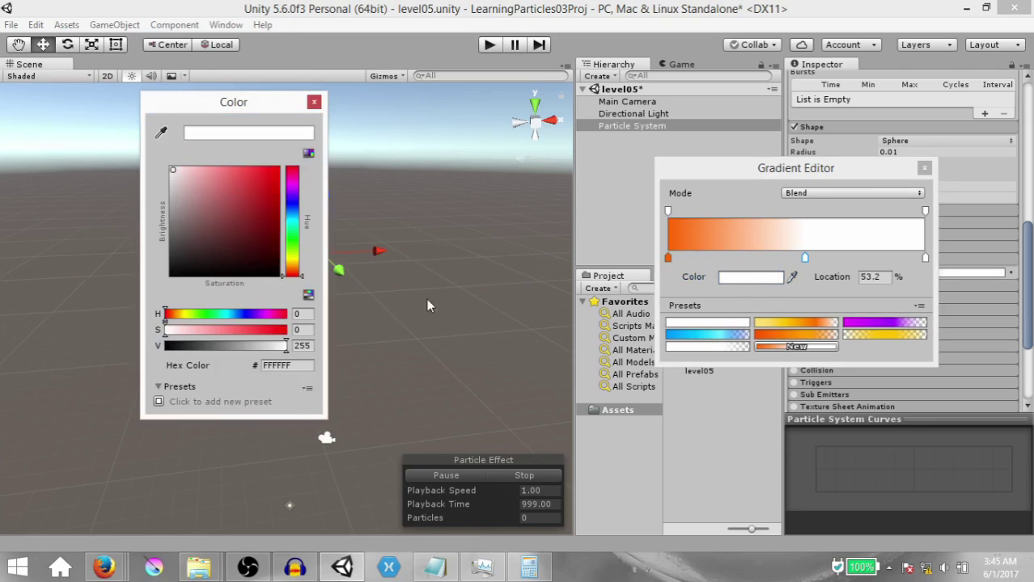
left_click_drag(287, 276, 294, 270)
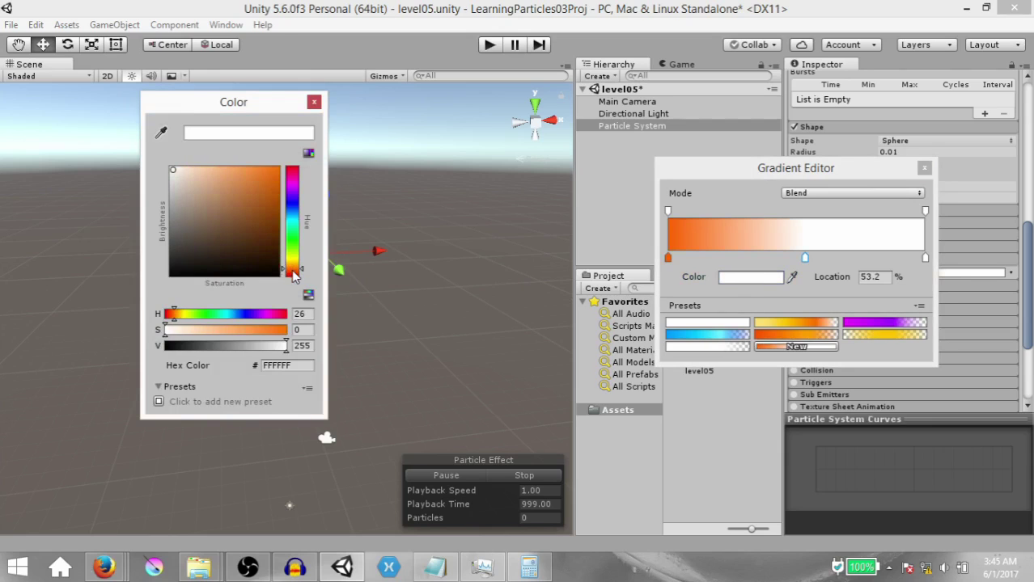
left_click(246, 235)
Make the 100% colour key orange and add an alpha key at about 70%
left_click(925, 258)
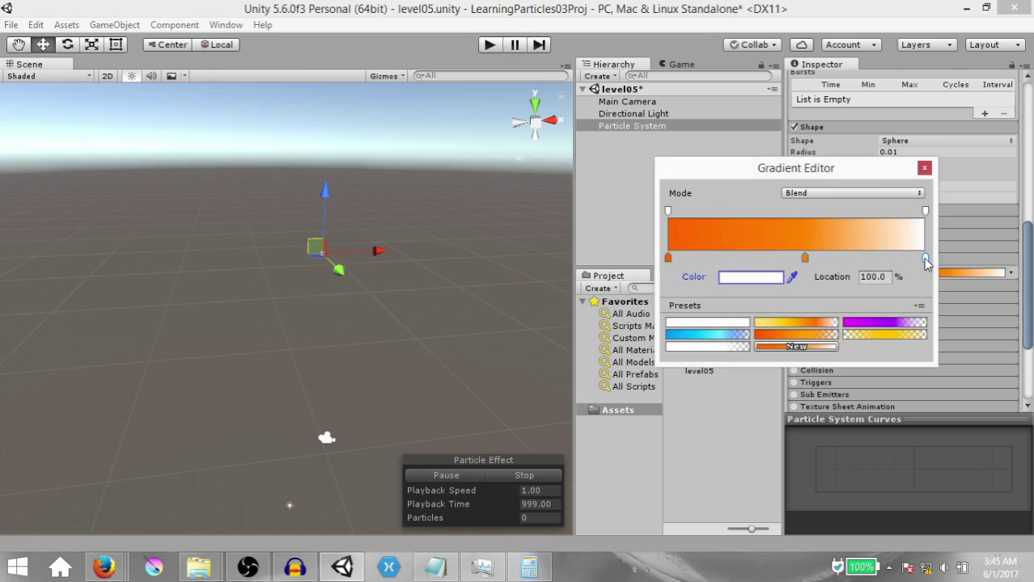
left_click(748, 278)
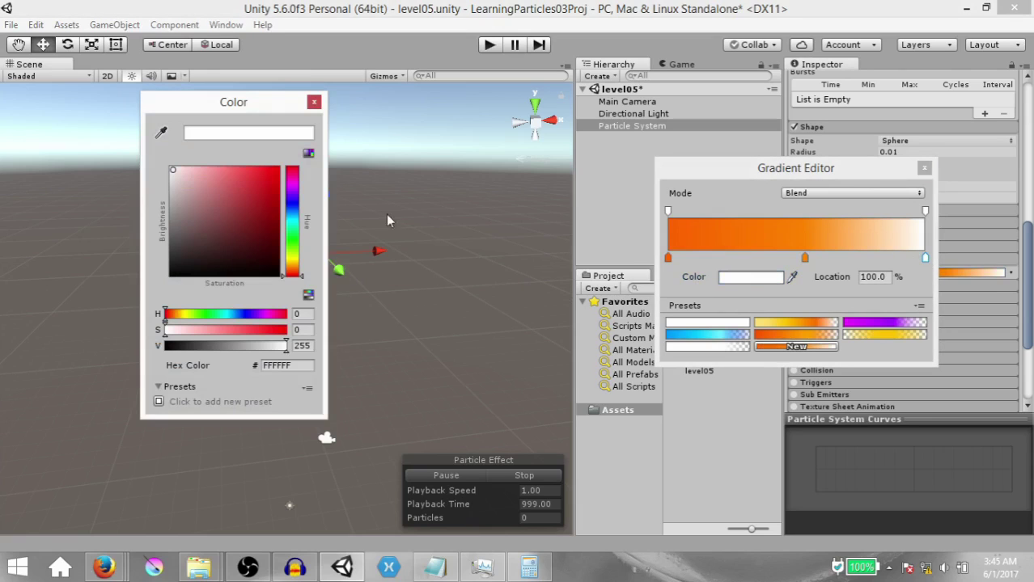
left_click(267, 208)
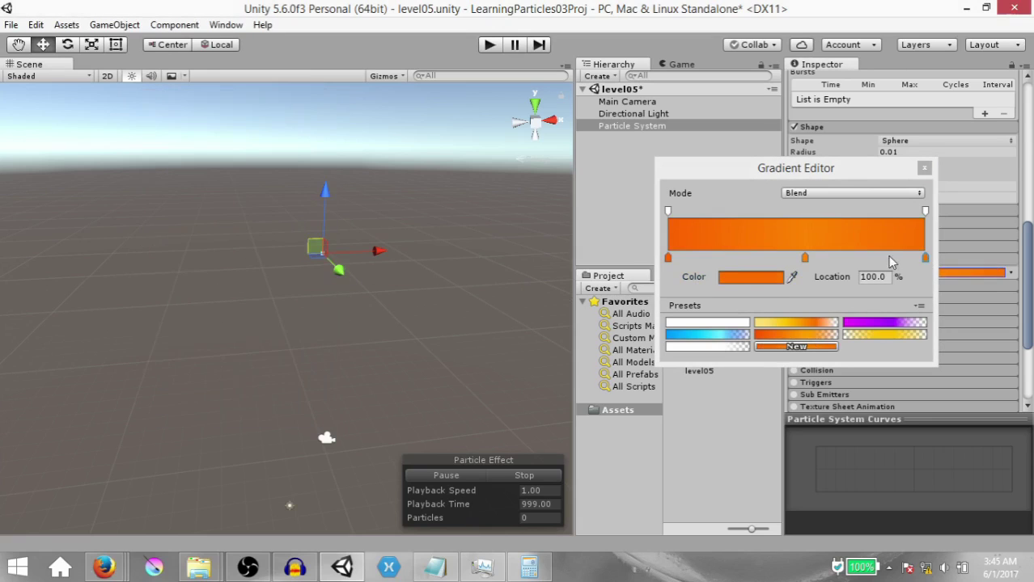
left_click(824, 210)
left_click_drag(821, 211, 848, 212)
Set the end alpha key to 0 so the gradient fades out, then preview the trail
left_click(926, 213)
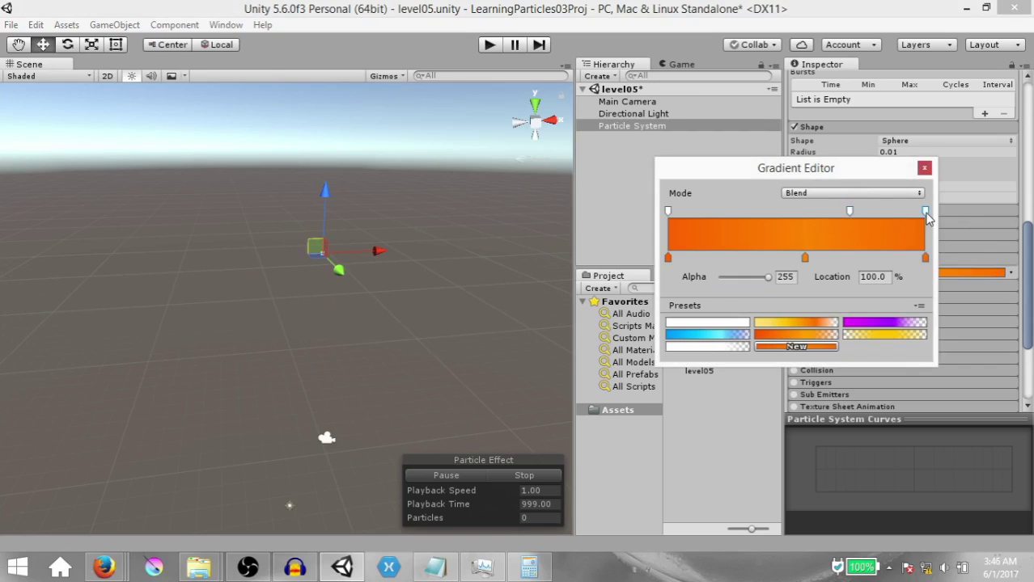
left_click_drag(767, 278, 720, 277)
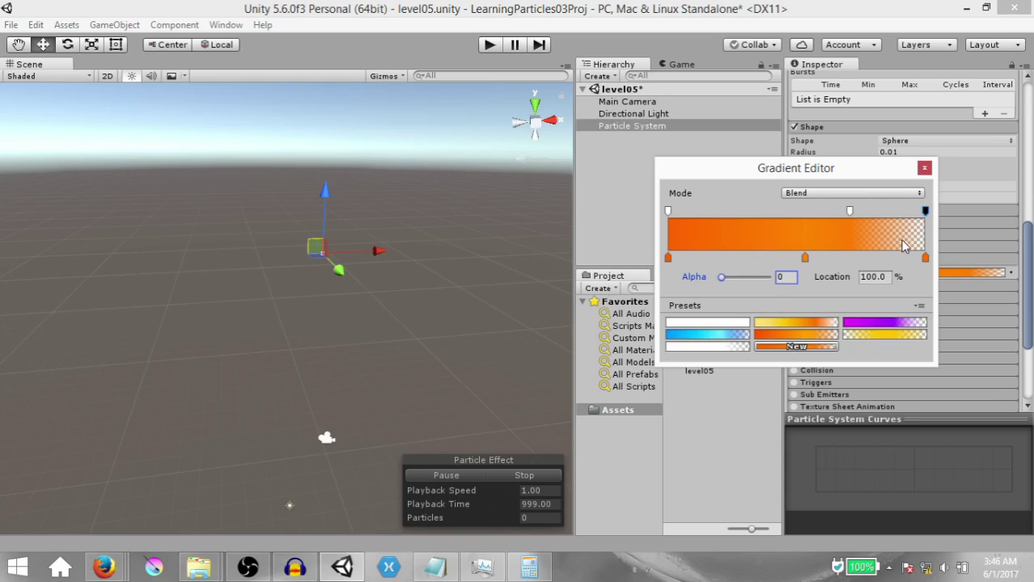
left_click(925, 168)
mouse_move(313, 248)
left_mouse_down()
mouse_move(291, 255)
mouse_move(296, 244)
mouse_move(437, 261)
mouse_move(235, 249)
mouse_move(295, 300)
mouse_move(424, 271)
mouse_move(299, 240)
left_mouse_up()
Save the orange gradient as a preset, delete it, and apply the cyan-to-blue preset
left_click(903, 272)
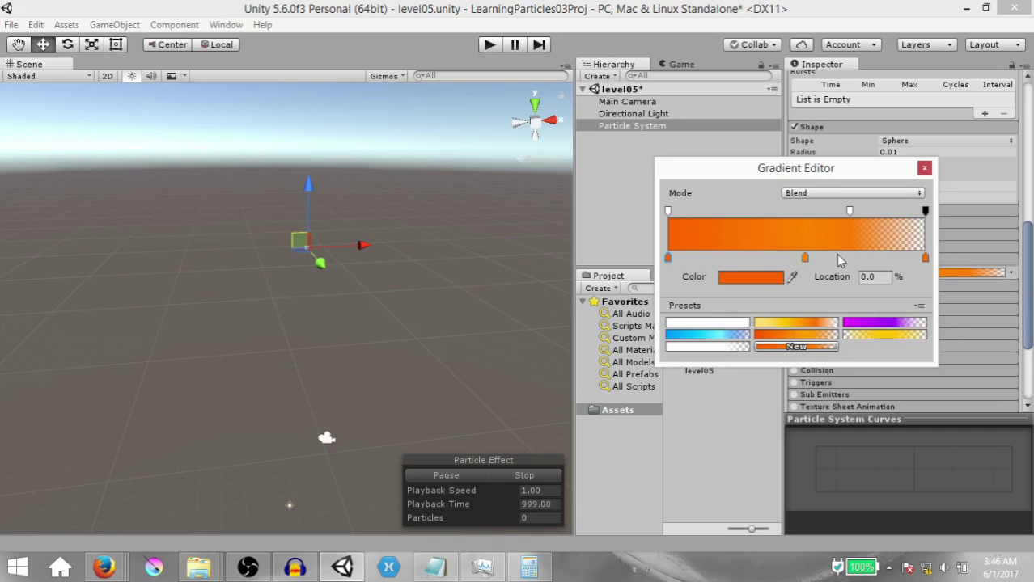
left_click(782, 347)
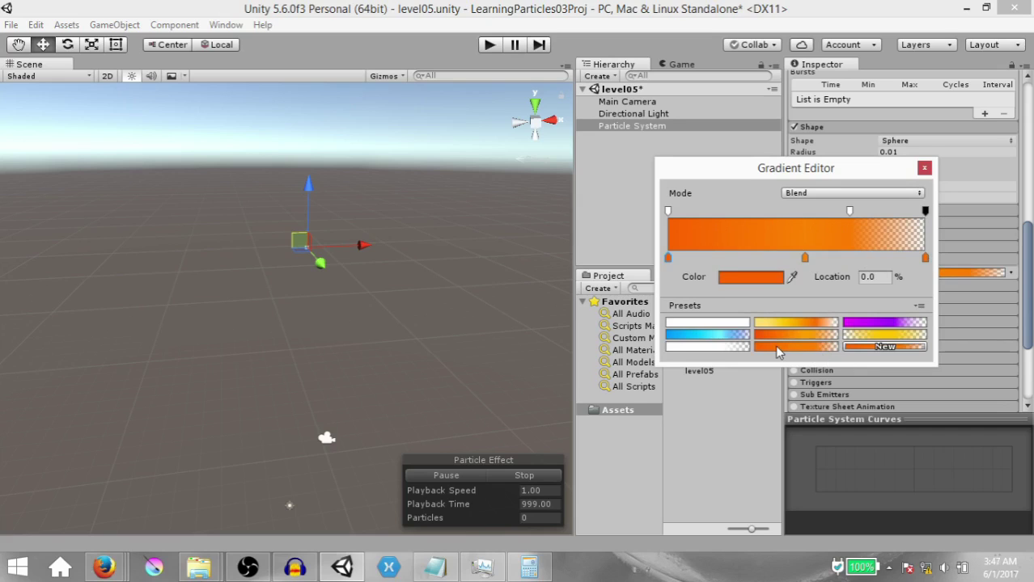
right_click(776, 350)
left_click(799, 371)
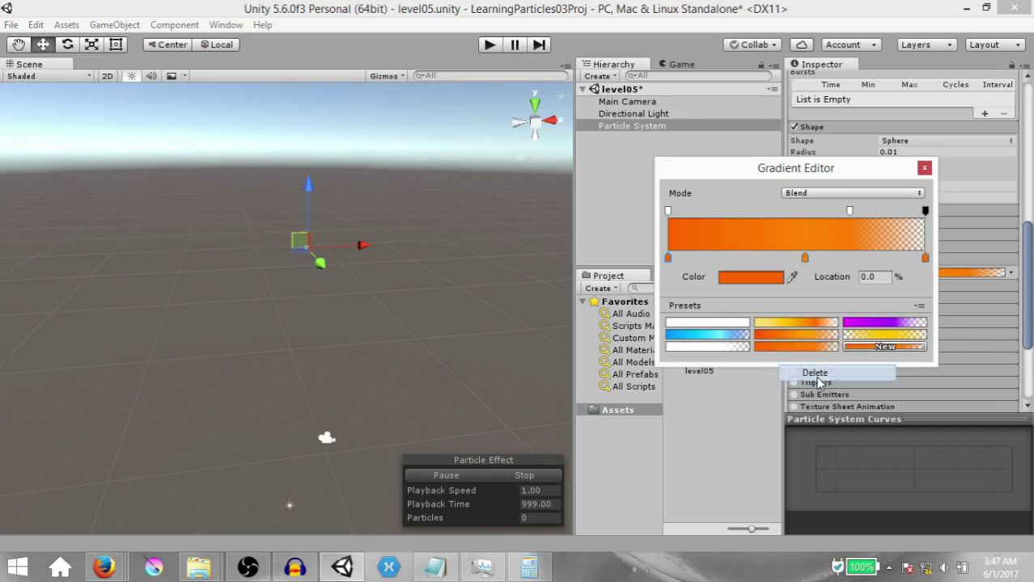
left_click(706, 339)
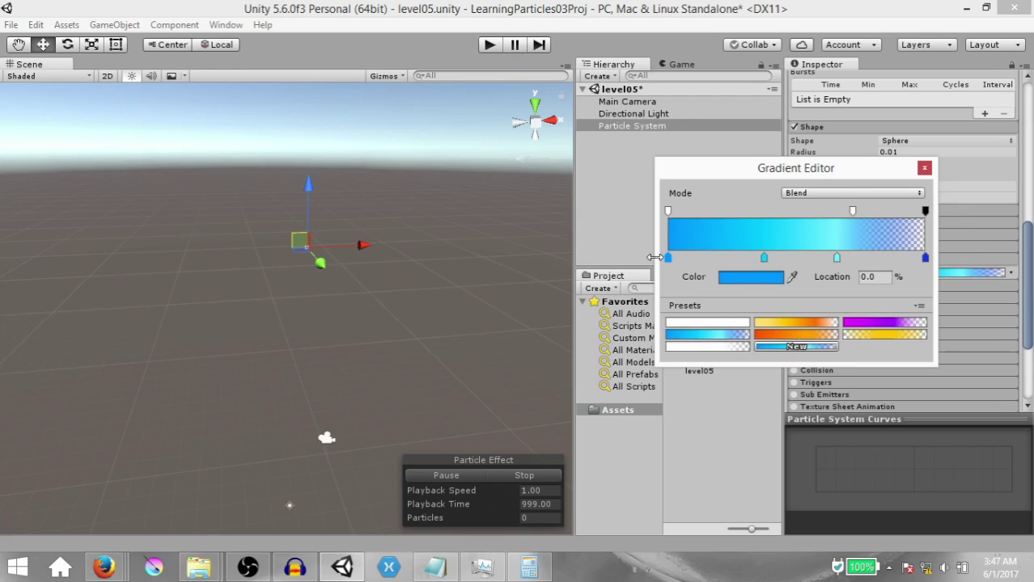
Set Rate over Distance to 30 and Max Particles to 5000, then drag the system to test
left_click(942, 233)
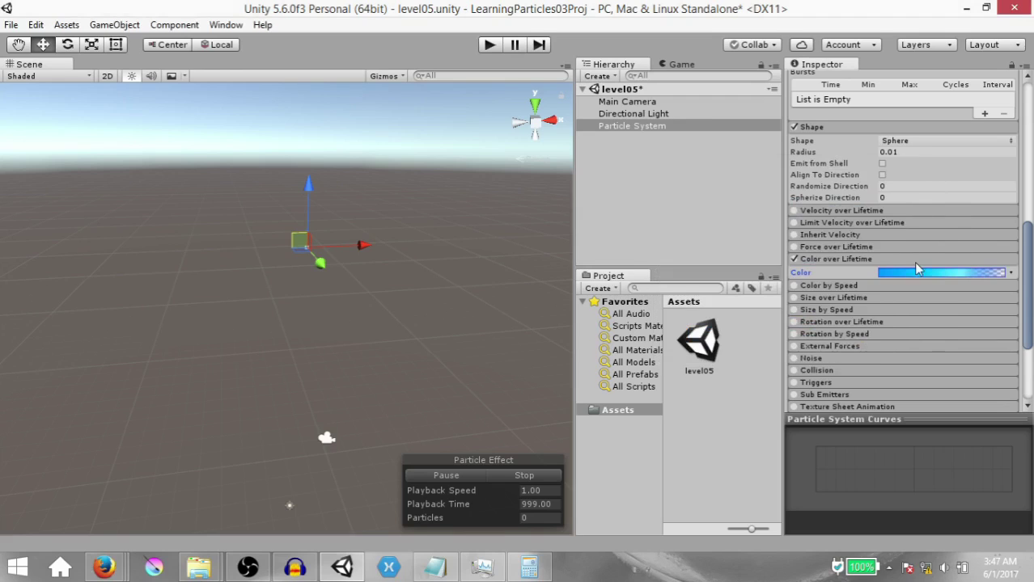
mouse_move(324, 247)
left_mouse_down()
mouse_move(158, 225)
mouse_move(257, 344)
mouse_move(292, 259)
left_mouse_up()
scroll(889, 174, "up", 5)
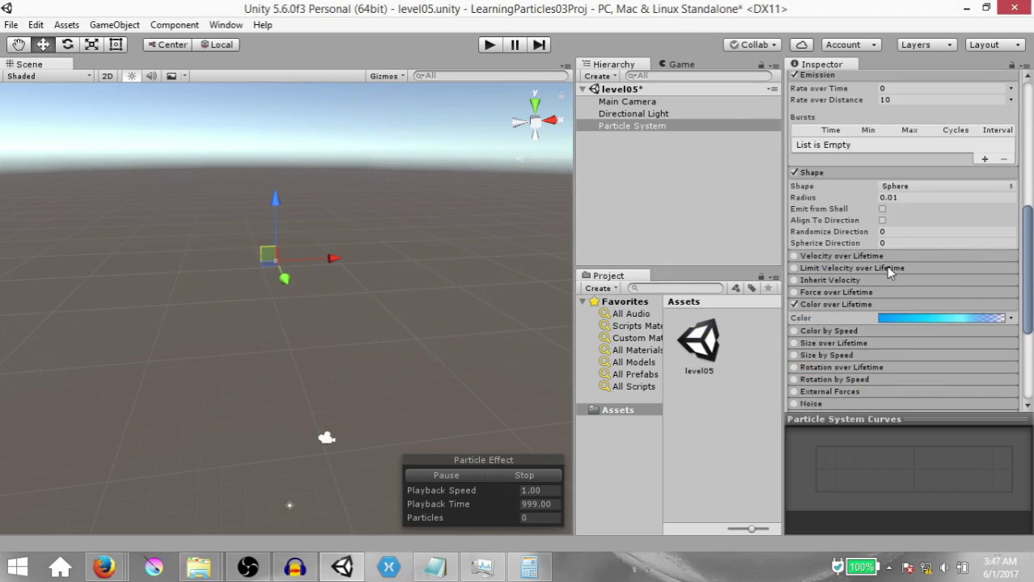
left_click(893, 191)
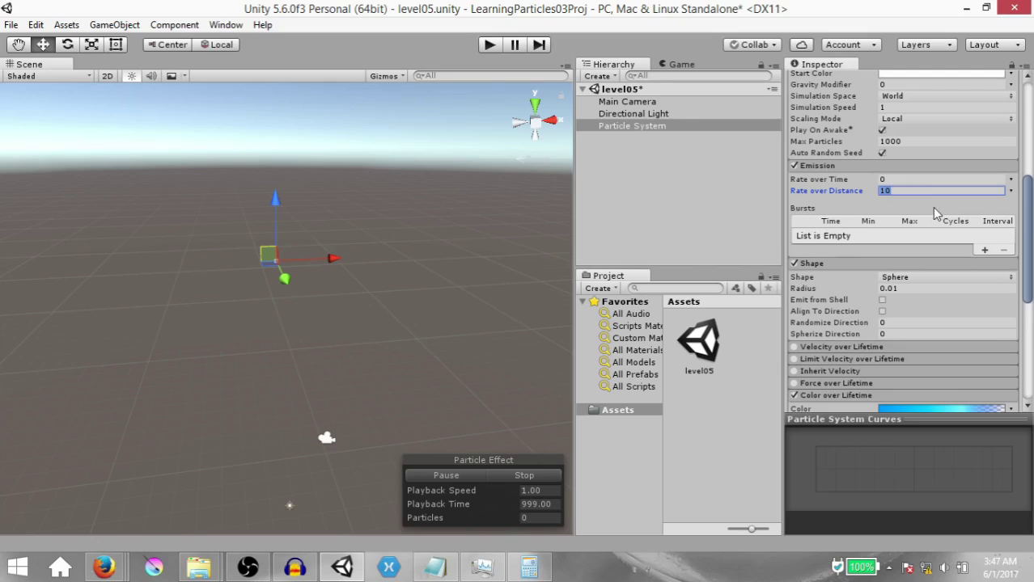
type("30")
left_click(885, 141)
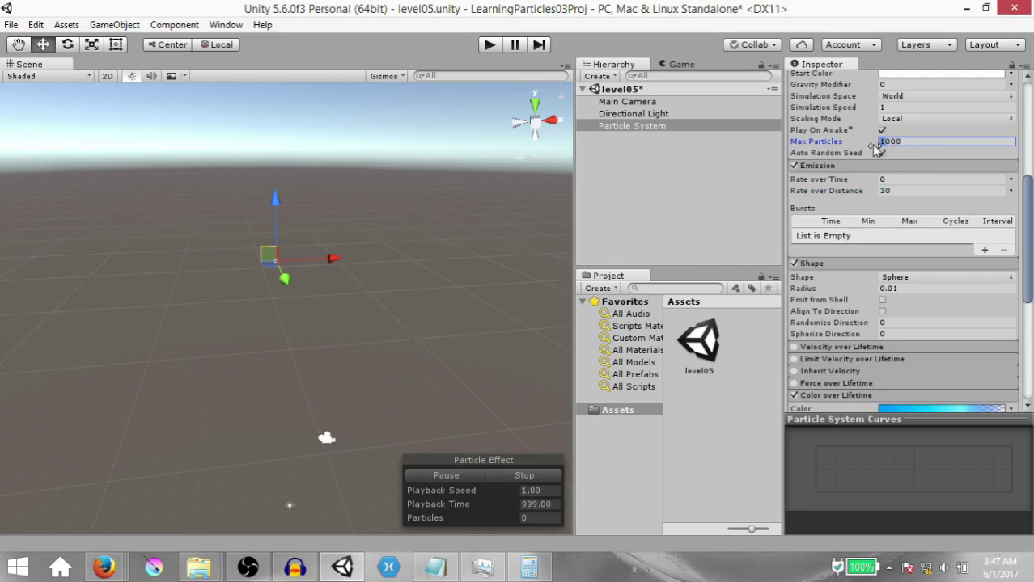
type("5000")
mouse_move(266, 253)
left_mouse_down()
mouse_move(324, 174)
mouse_move(334, 266)
mouse_move(421, 250)
mouse_move(358, 256)
left_mouse_up()
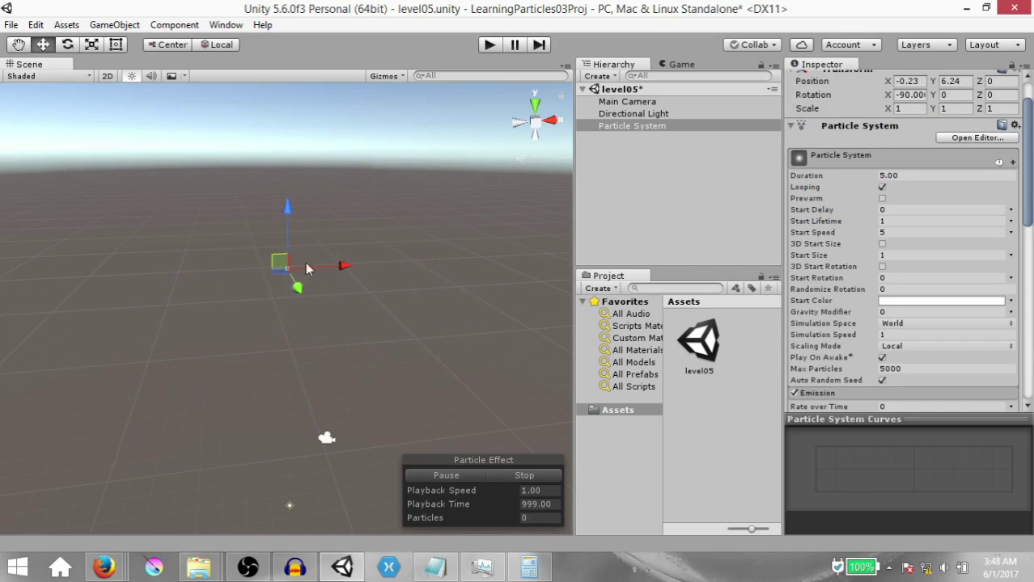
Set Start Speed to 0, then drag the emitter to preview the solid cyan ribbon
left_click(899, 233)
type("0")
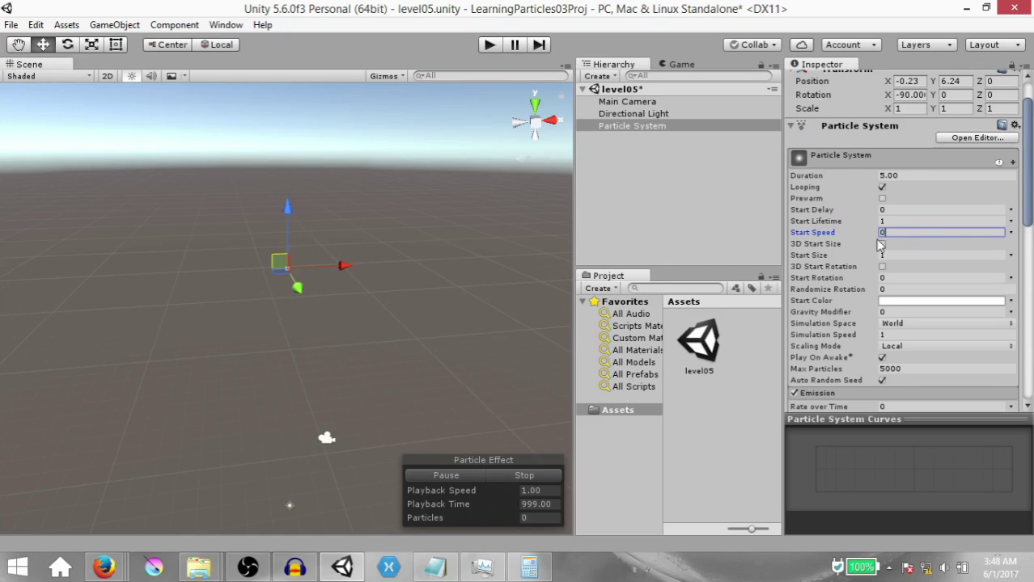
mouse_move(280, 266)
left_mouse_down()
mouse_move(208, 359)
mouse_move(104, 336)
mouse_move(153, 222)
mouse_move(376, 183)
mouse_move(331, 296)
mouse_move(224, 364)
mouse_move(162, 264)
mouse_move(300, 245)
mouse_move(447, 266)
mouse_move(451, 156)
mouse_move(313, 208)
mouse_move(248, 285)
mouse_move(132, 365)
mouse_move(187, 448)
mouse_move(242, 245)
mouse_move(190, 341)
mouse_move(346, 403)
mouse_move(432, 344)
mouse_move(207, 355)
mouse_move(259, 430)
mouse_move(326, 268)
mouse_move(374, 234)
left_mouse_up()
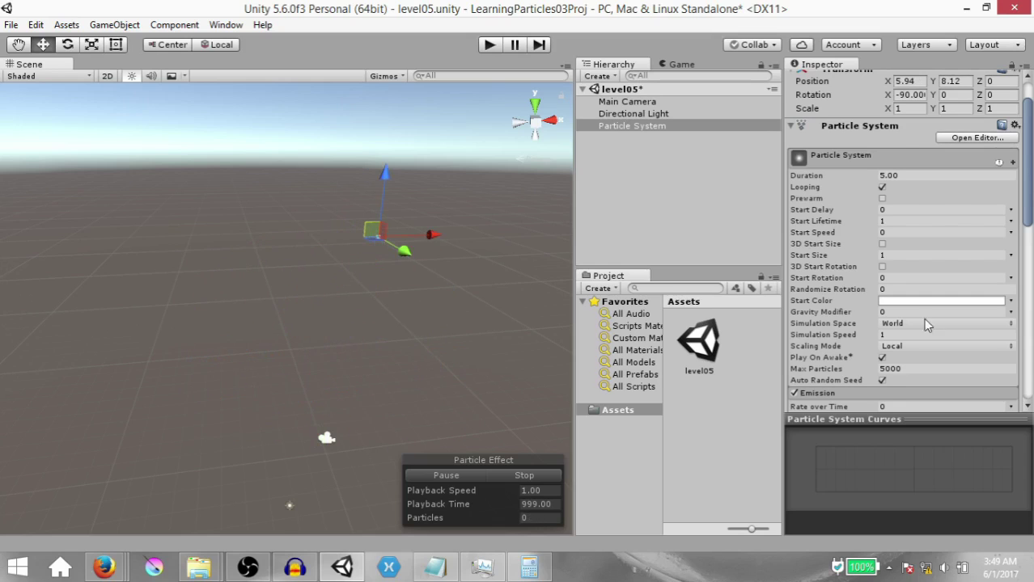
scroll(930, 312, "down", 10)
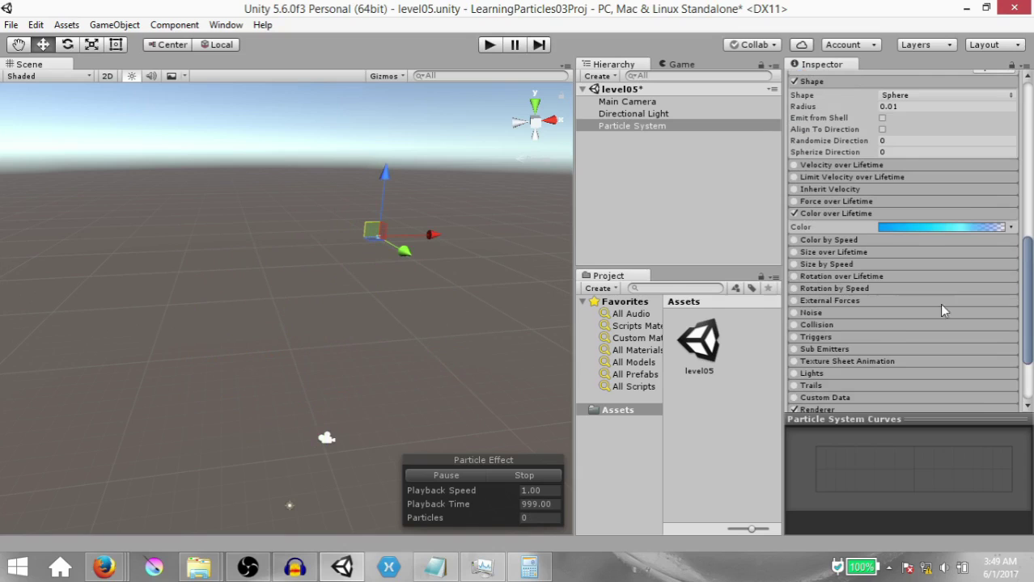
Enable Size over Lifetime, drop its curve's end key from 1.0 to 0, and preview the tapering trail
left_click(793, 252)
left_click(833, 252)
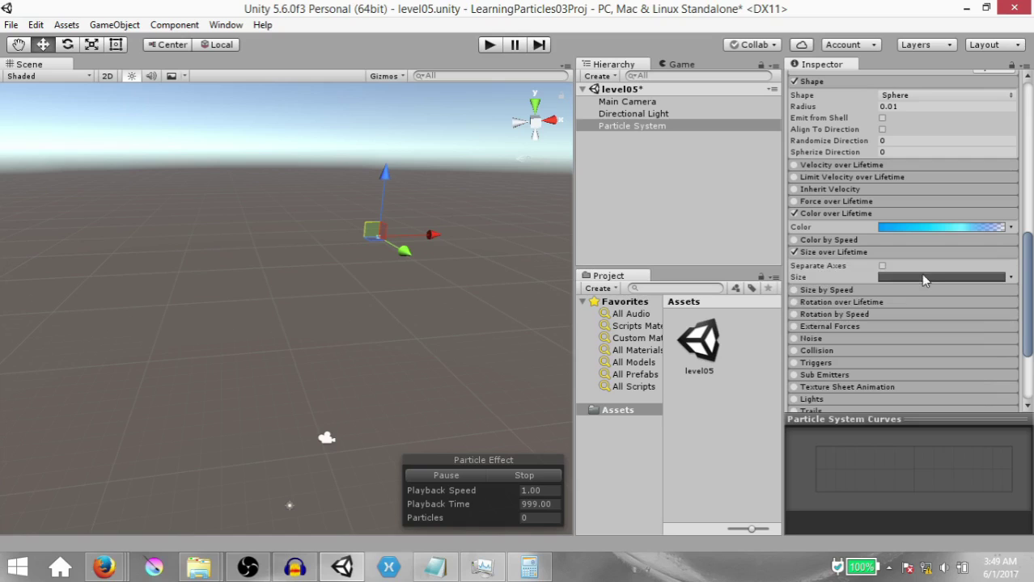
left_click(940, 277)
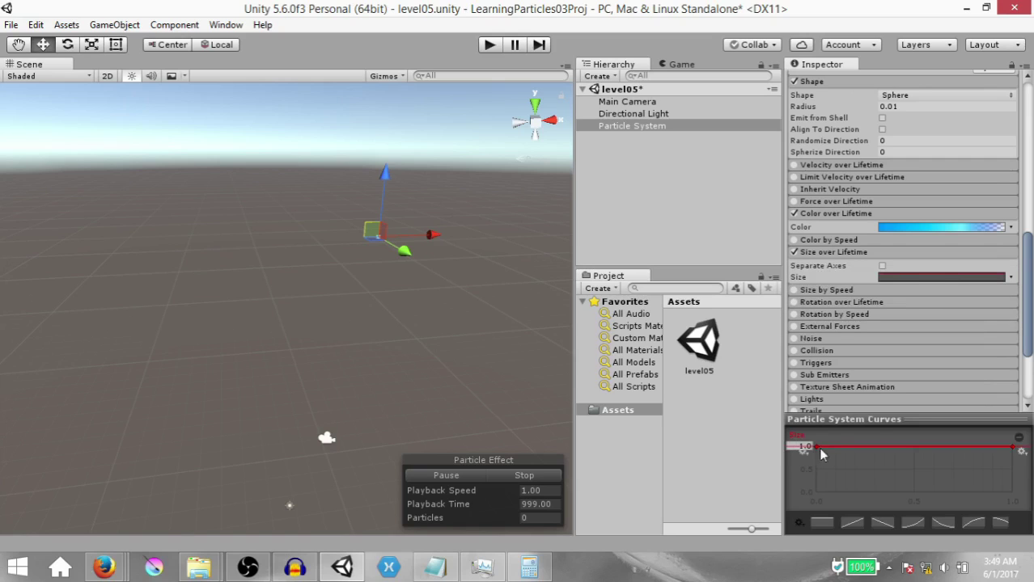
left_click(1014, 447)
left_click_drag(1013, 449, 1025, 507)
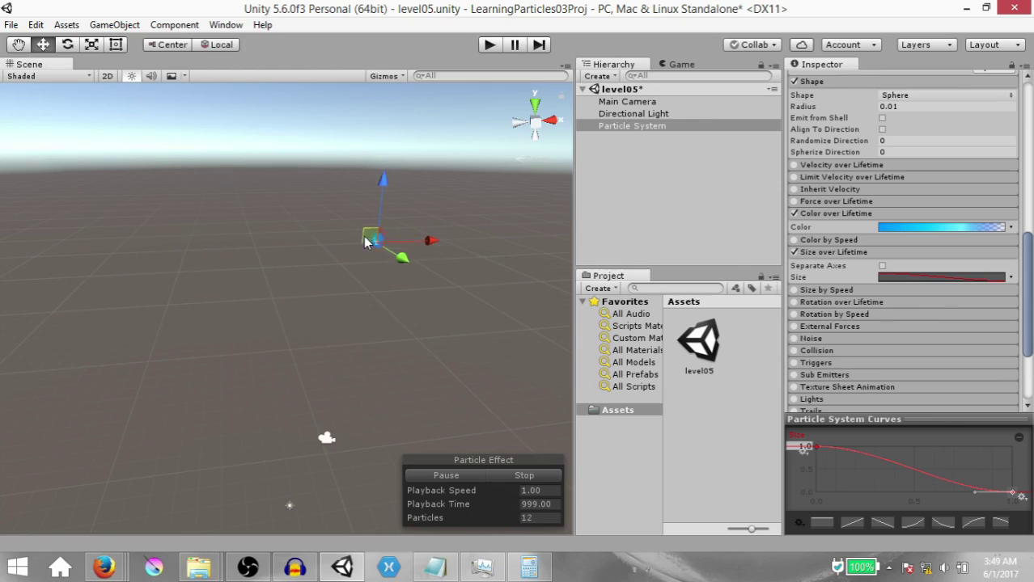
mouse_move(368, 234)
left_mouse_down()
mouse_move(234, 395)
mouse_move(378, 267)
mouse_move(345, 194)
mouse_move(173, 327)
mouse_move(374, 190)
mouse_move(241, 293)
mouse_move(353, 175)
mouse_move(288, 335)
mouse_move(404, 247)
mouse_move(355, 324)
mouse_move(299, 242)
left_mouse_up()
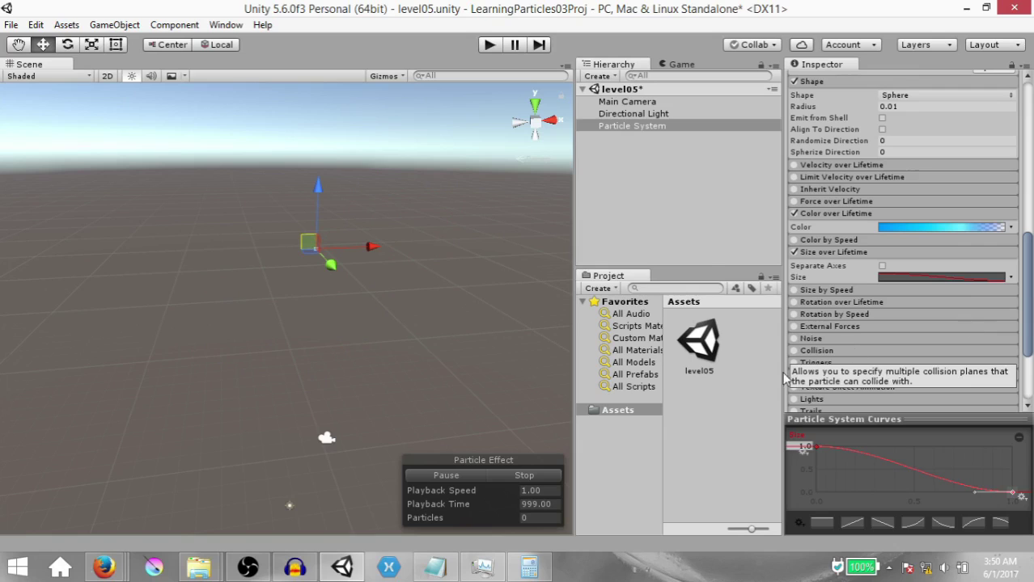
Enable the Noise module with Strength 3.5 and drag the emitter to preview the wobbling trail
left_click(823, 340)
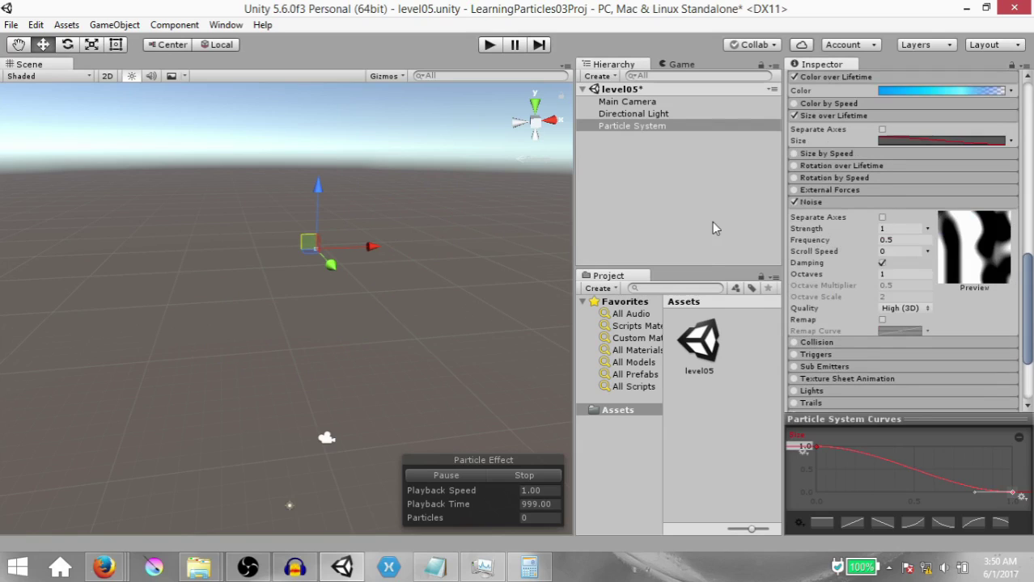
mouse_move(314, 243)
left_mouse_down()
mouse_move(267, 213)
mouse_move(338, 173)
mouse_move(420, 297)
mouse_move(237, 278)
mouse_move(76, 219)
mouse_move(100, 325)
mouse_move(167, 243)
mouse_move(260, 339)
mouse_move(402, 397)
mouse_move(189, 452)
mouse_move(330, 357)
mouse_move(429, 259)
mouse_move(442, 309)
mouse_move(361, 405)
mouse_move(430, 319)
mouse_move(202, 326)
mouse_move(350, 390)
mouse_move(324, 199)
mouse_move(284, 248)
mouse_move(361, 204)
mouse_move(315, 358)
mouse_move(120, 280)
mouse_move(204, 388)
mouse_move(321, 243)
mouse_move(298, 271)
left_mouse_up()
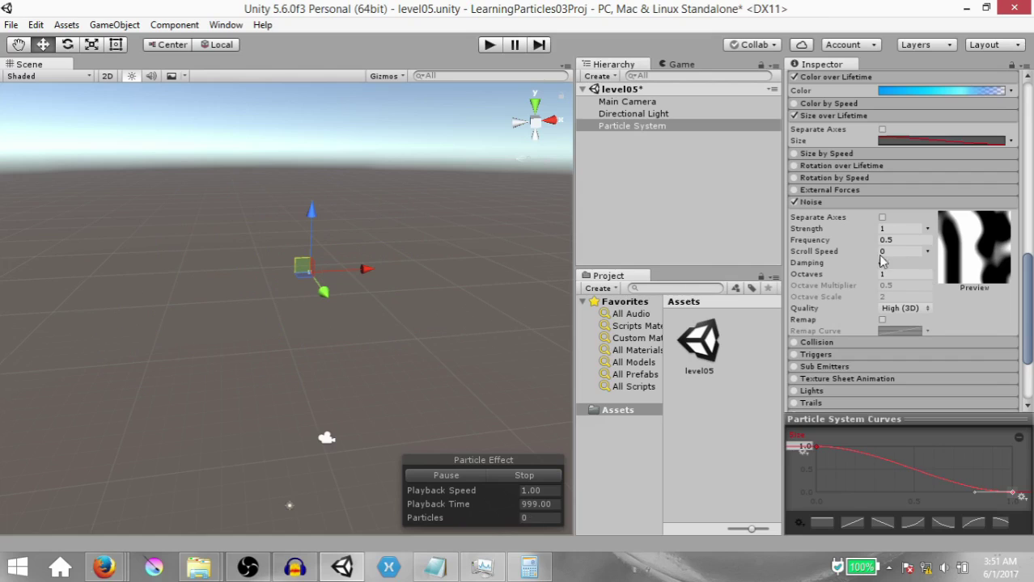
left_click(897, 229)
type("3.5")
key("Return")
mouse_move(302, 265)
left_mouse_down()
mouse_move(343, 349)
mouse_move(102, 475)
mouse_move(364, 284)
mouse_move(356, 338)
mouse_move(360, 296)
mouse_move(330, 251)
mouse_move(315, 265)
mouse_move(296, 240)
left_mouse_up()
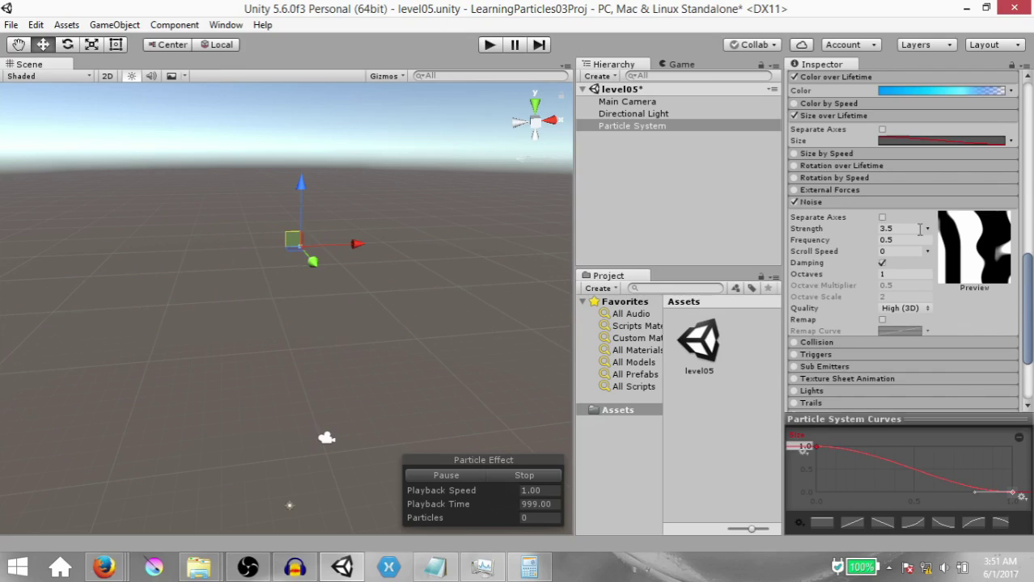
scroll(952, 247, "up", 3)
mouse_move(312, 341)
left_mouse_down()
mouse_move(285, 320)
mouse_move(473, 300)
mouse_move(103, 295)
mouse_move(308, 243)
mouse_move(260, 306)
mouse_move(315, 266)
mouse_move(285, 286)
mouse_move(283, 229)
mouse_move(340, 256)
mouse_move(335, 196)
mouse_move(357, 260)
mouse_move(152, 347)
mouse_move(419, 224)
mouse_move(335, 252)
left_mouse_up()
Set Start Lifetime to 2 and move the emitter to preview the longer trail
scroll(897, 243, "up", 10)
left_click(899, 266)
type("2")
scroll(984, 251, "down", 3)
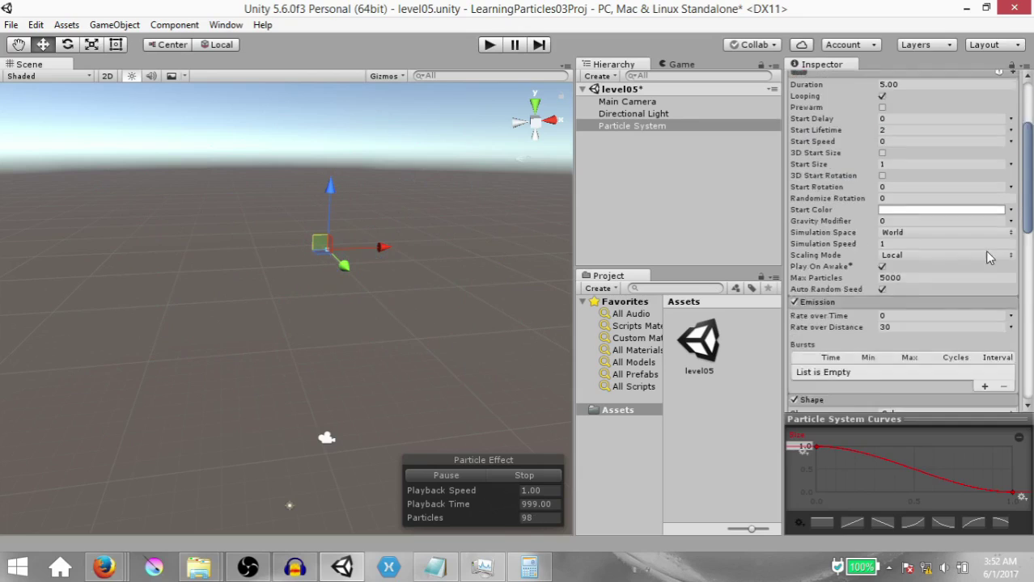
scroll(953, 254, "down", 2)
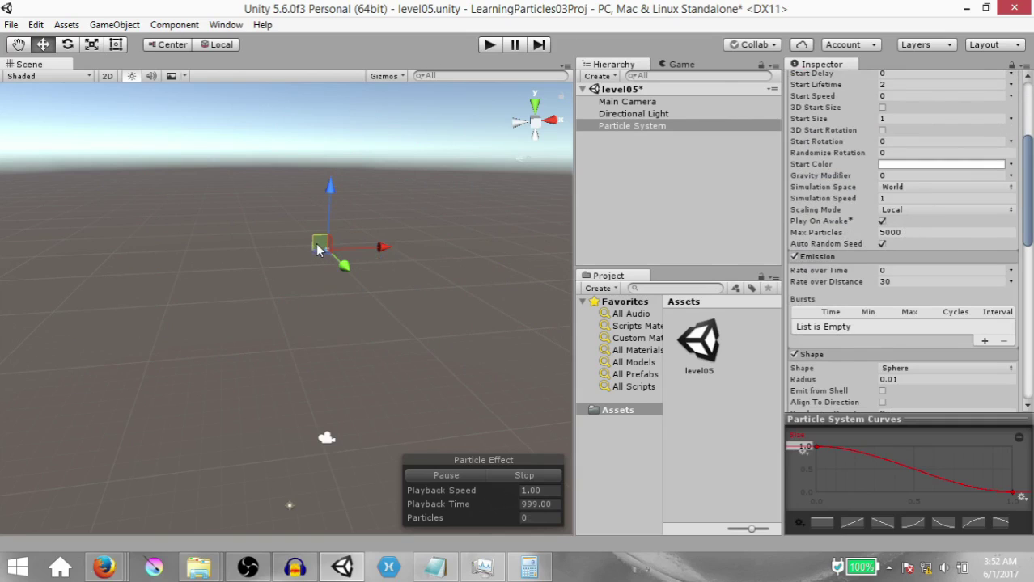
mouse_move(317, 247)
left_mouse_down()
mouse_move(248, 230)
mouse_move(131, 260)
mouse_move(284, 326)
mouse_move(301, 200)
left_mouse_up()
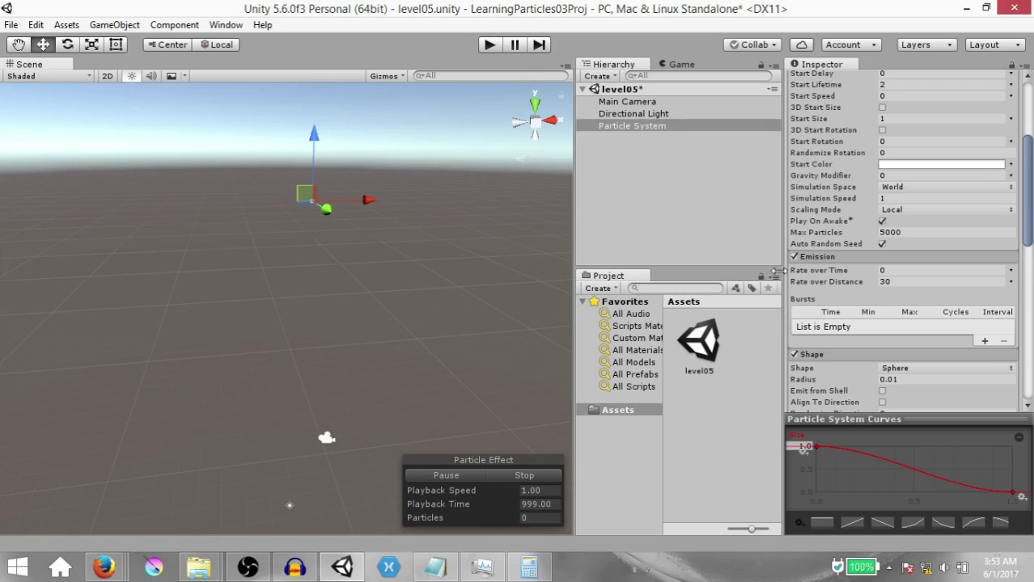
scroll(932, 275, "down", 5)
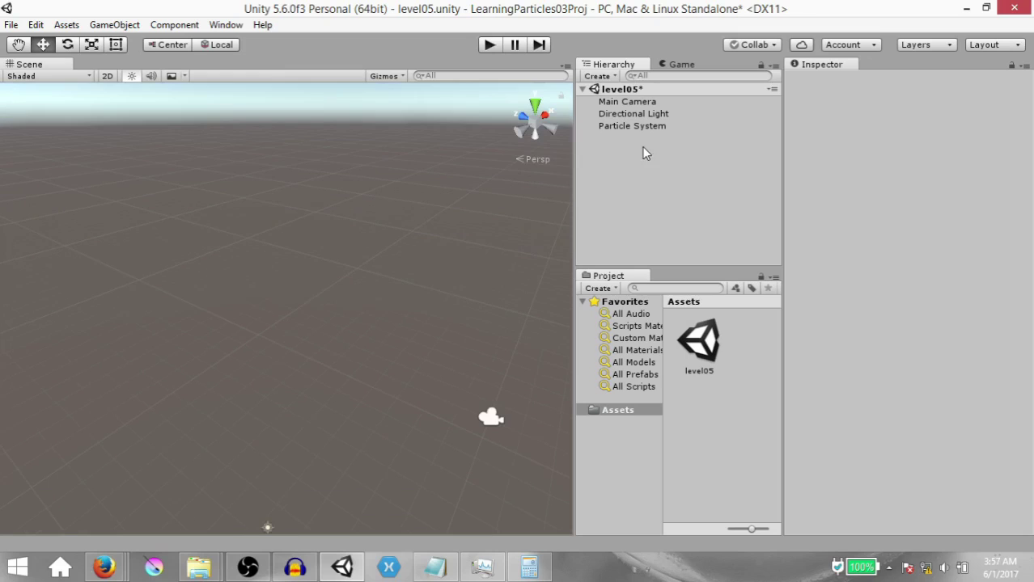
Add a 3D Sphere from the Hierarchy and place it at position 0, 0, 0
right_click(634, 161)
mouse_move(718, 301)
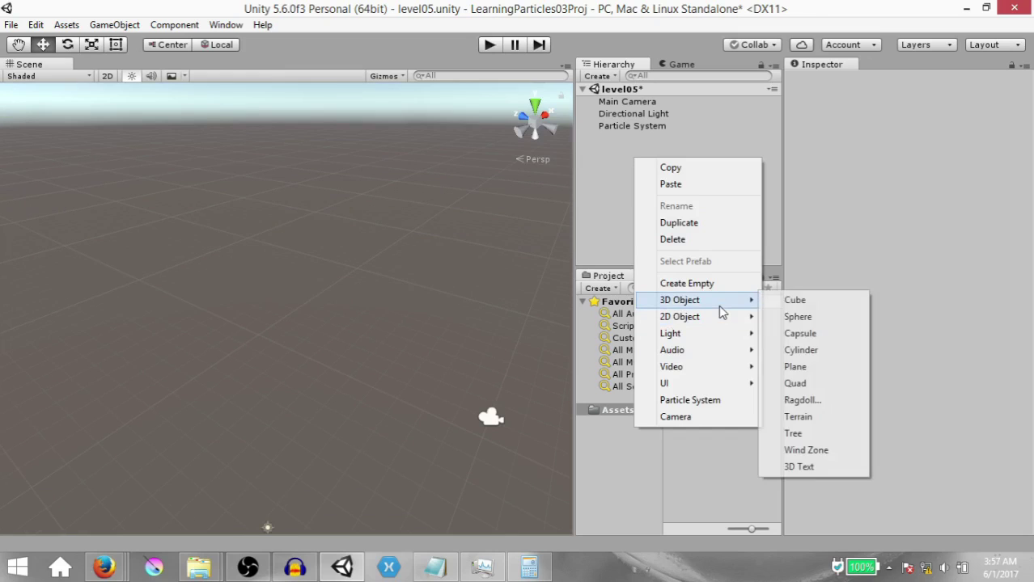
left_click(797, 317)
left_click(908, 127)
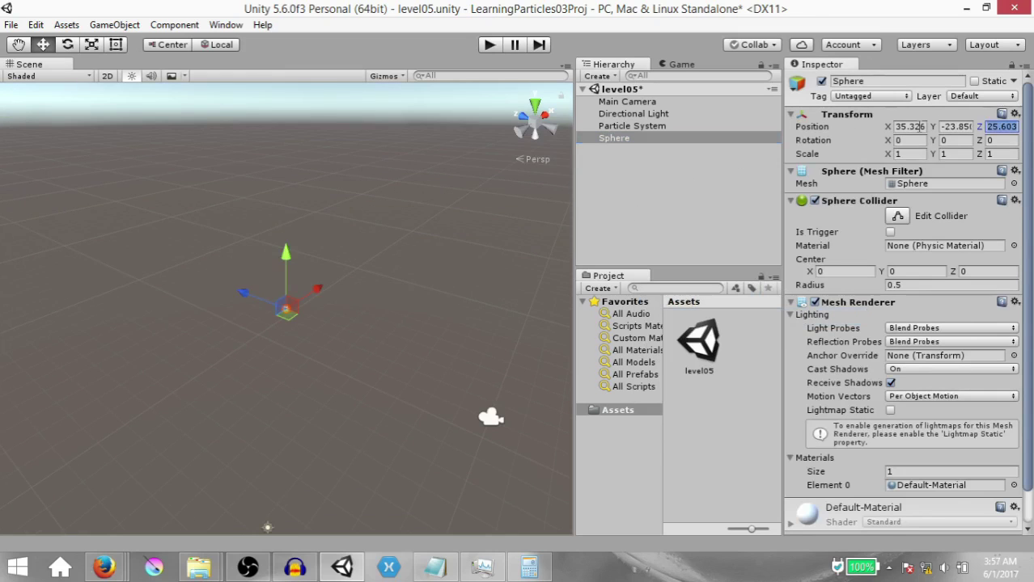
type("0")
key("Tab")
type("0")
key("Tab")
type("0")
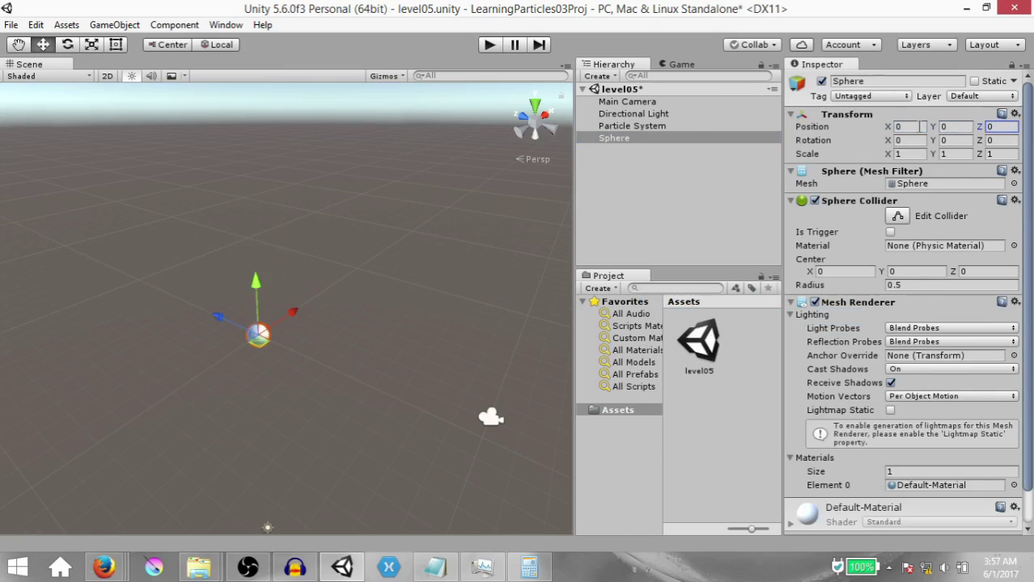
Make the Particle System a child of the Sphere and select its X position value
left_click_drag(625, 126, 647, 136)
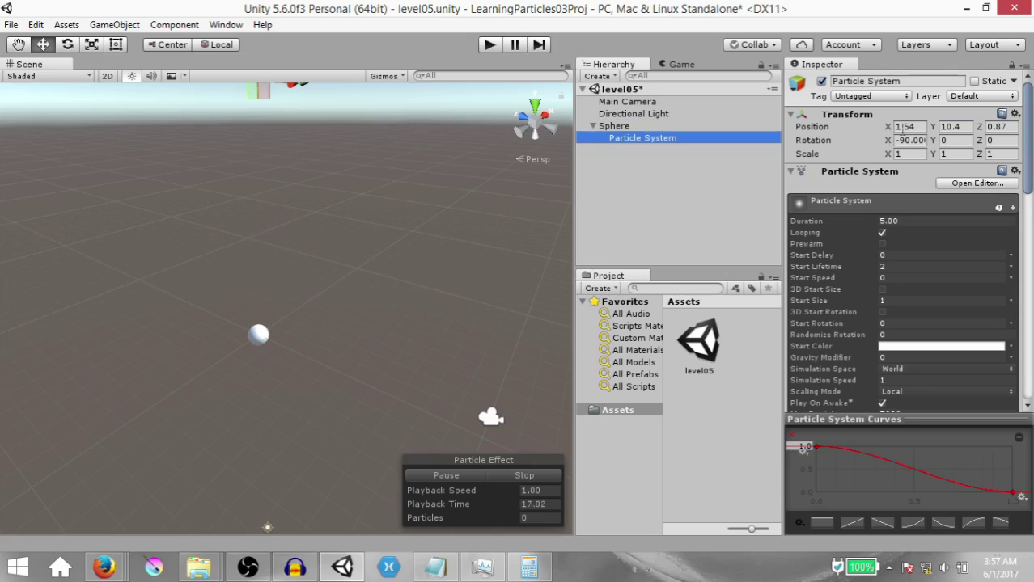
left_click(921, 127)
double_click(921, 127)
Rename the sphere to 'Cannonball'
left_click(625, 126)
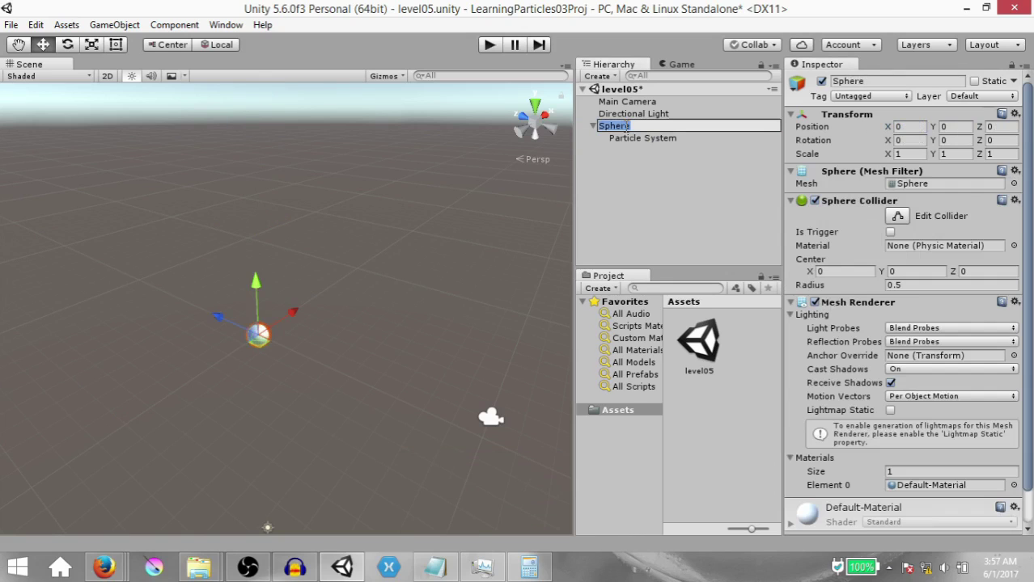
key("F2")
type("Cannonball")
key("Return")
Add a Rigidbody component to the Cannonball
scroll(841, 403, "down", 2)
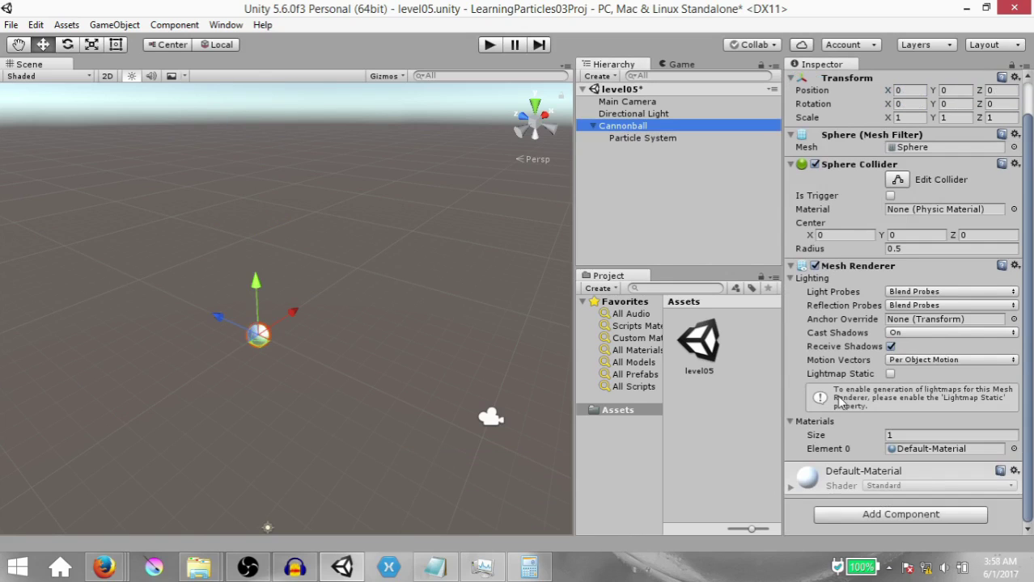
left_click(900, 513)
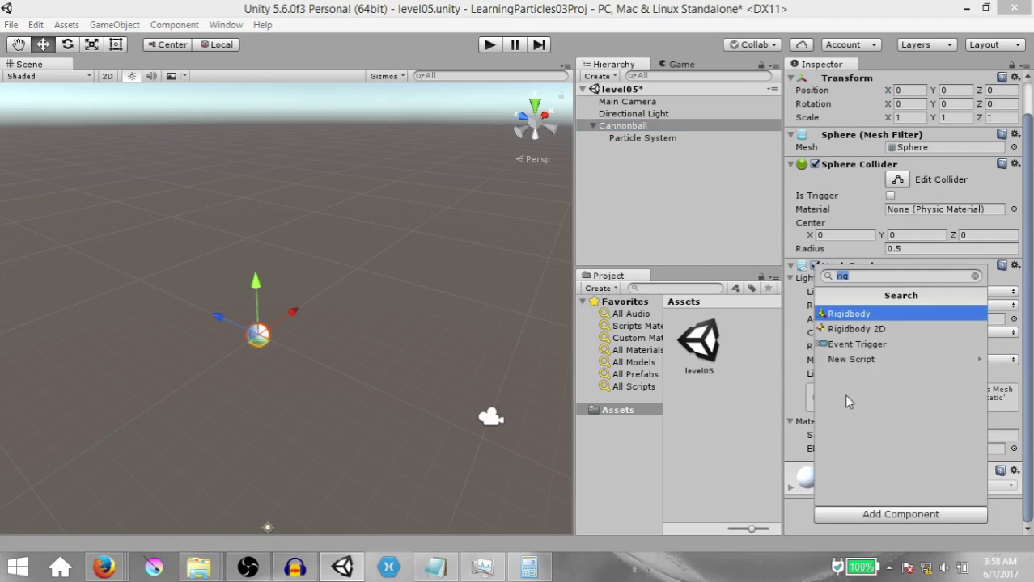
left_click(849, 314)
Create and attach a new script named cannonBallScript via Add Component
scroll(890, 364, "down", 3)
left_click(900, 513)
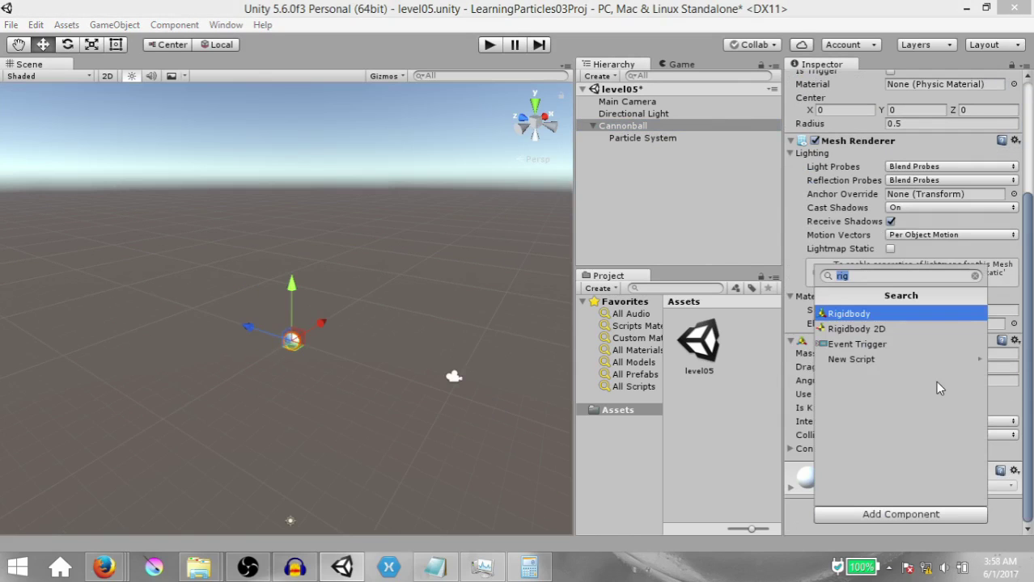
type("cannonBallScript")
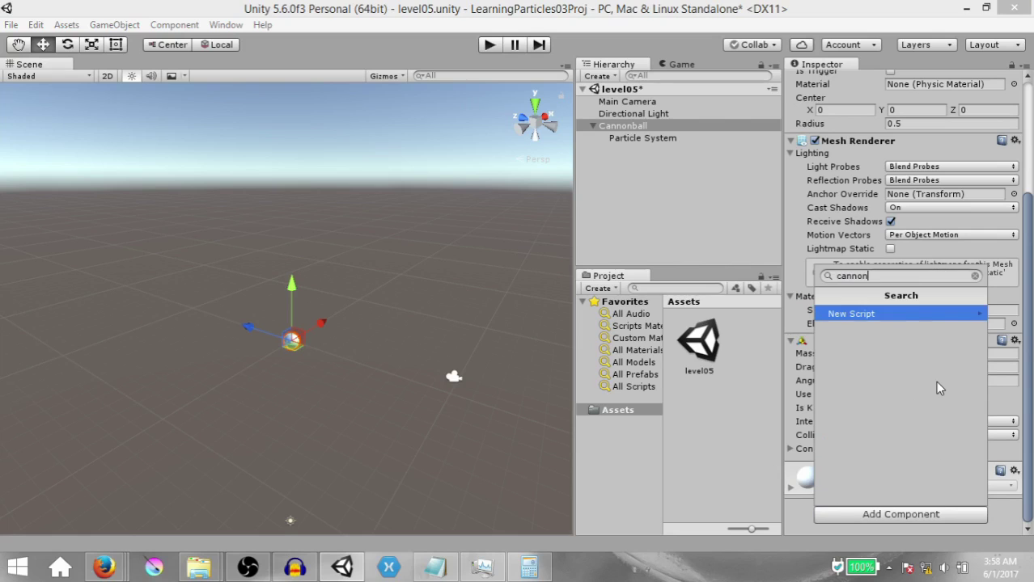
key("Return")
key("Return")
Write Destroy(gameObject, 5f); inside Start(), save the script, and return to Unity
double_click(940, 478)
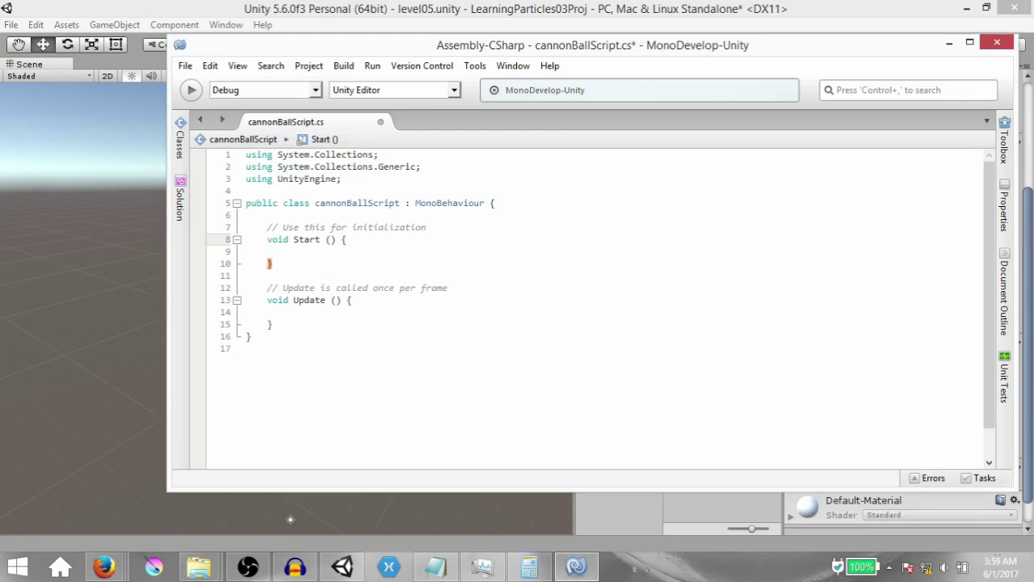
key("Return")
key("Return")
key("Up")
type("Des")
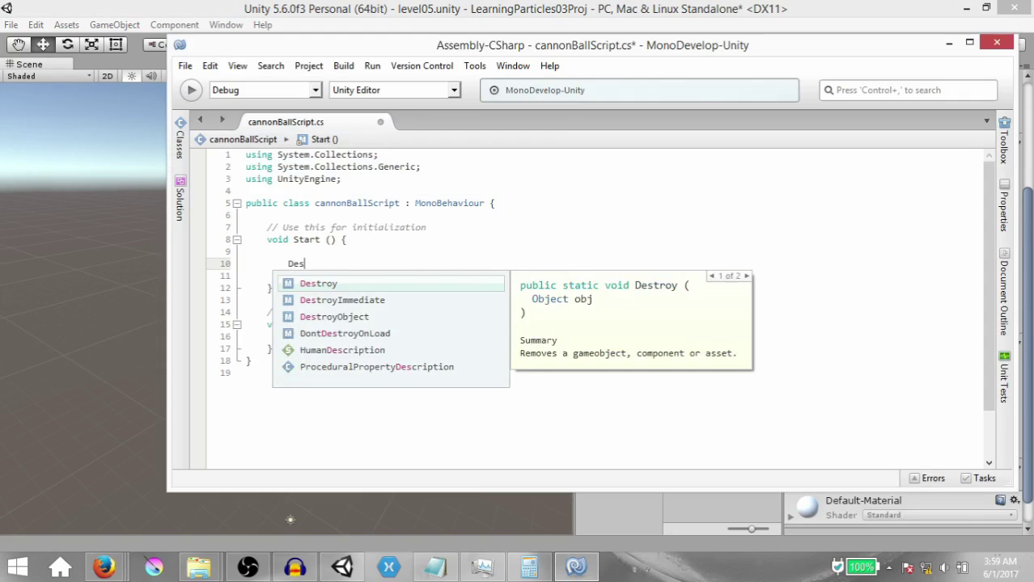
type("troy(gameObject,")
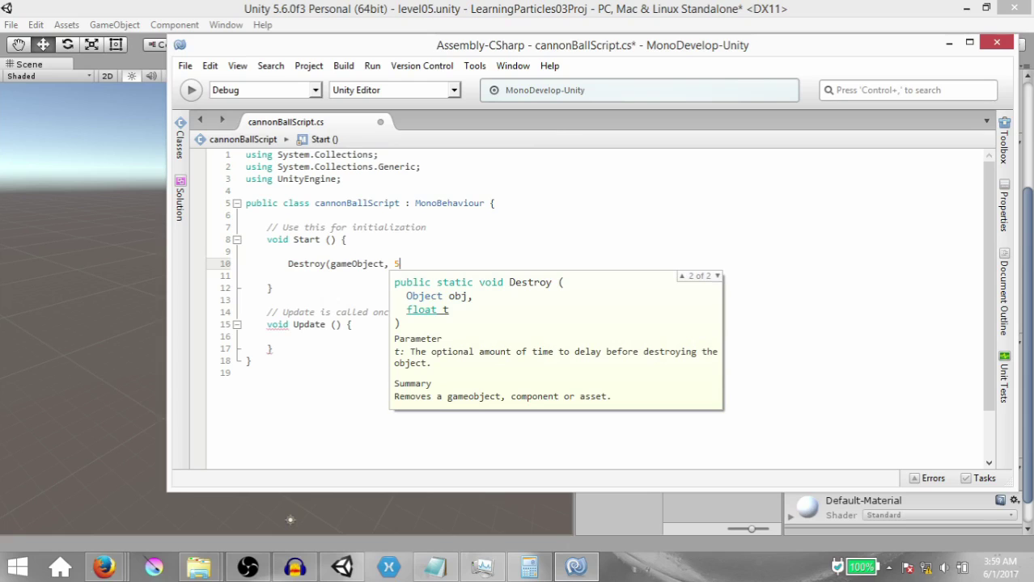
type("5f);")
key("ctrl+s")
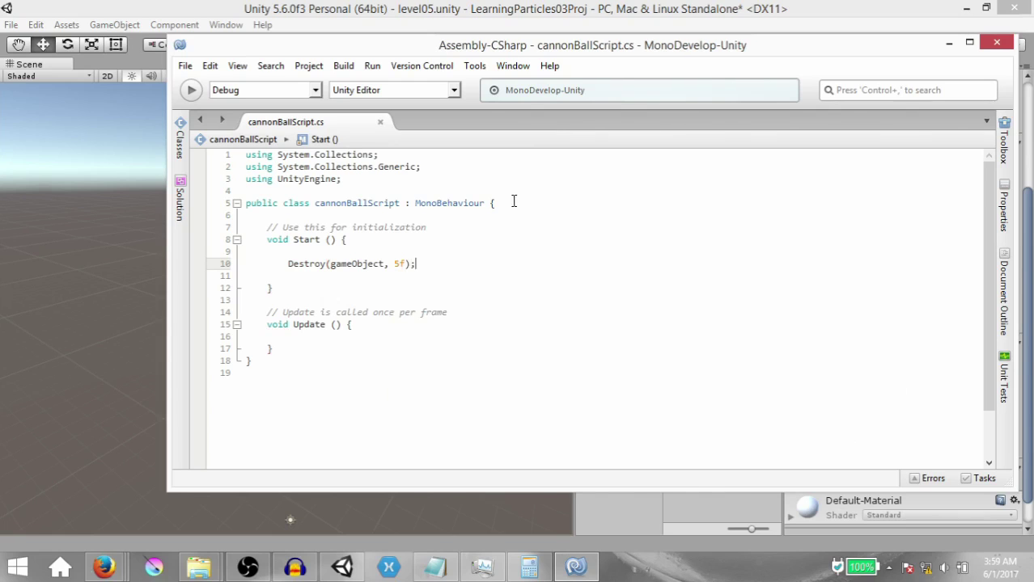
key("alt+Tab")
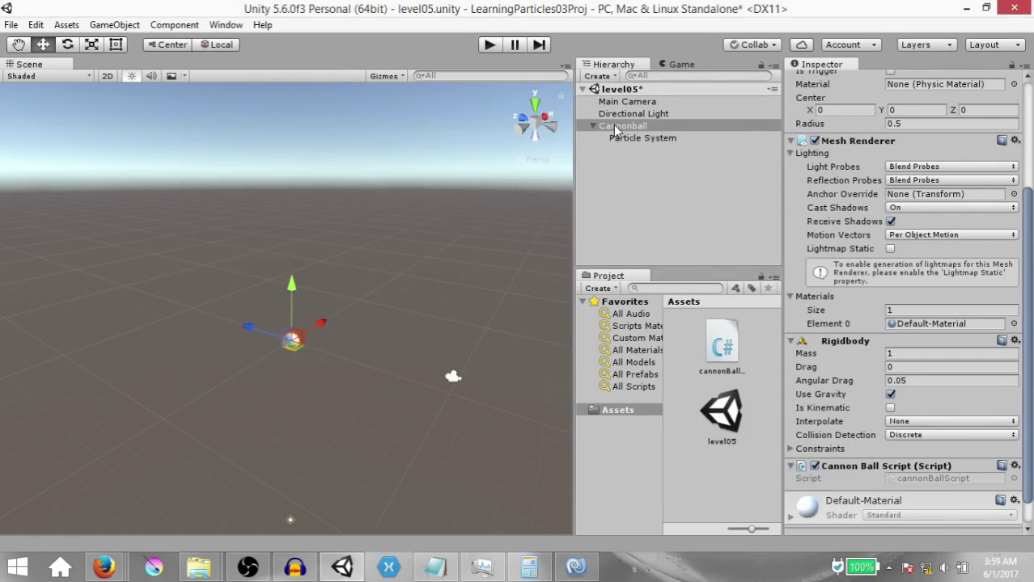
Drag Cannonball into Assets as a prefab, then add a Cube at the origin
left_click_drag(611, 130, 747, 479)
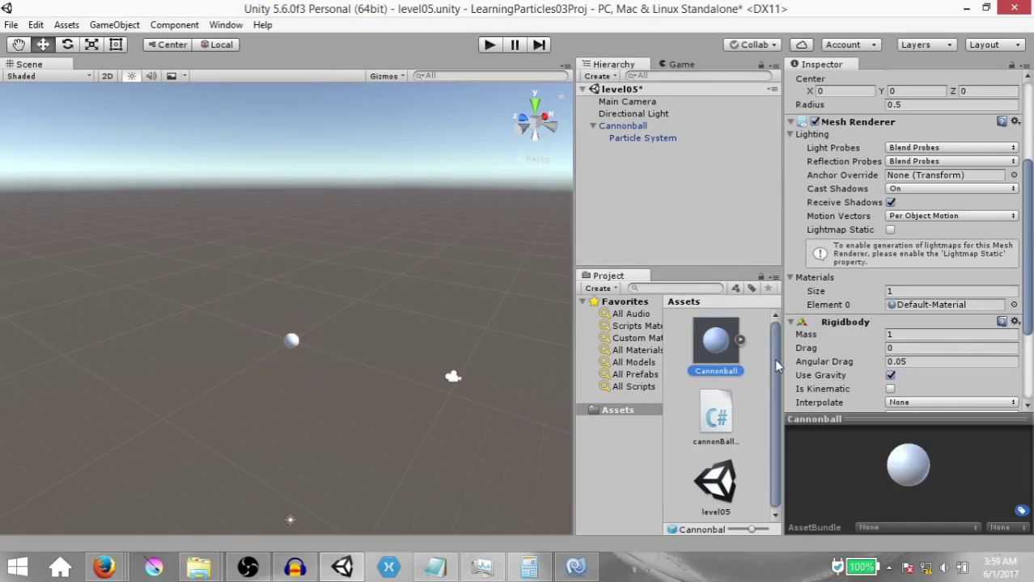
left_click(765, 360)
left_click(114, 25)
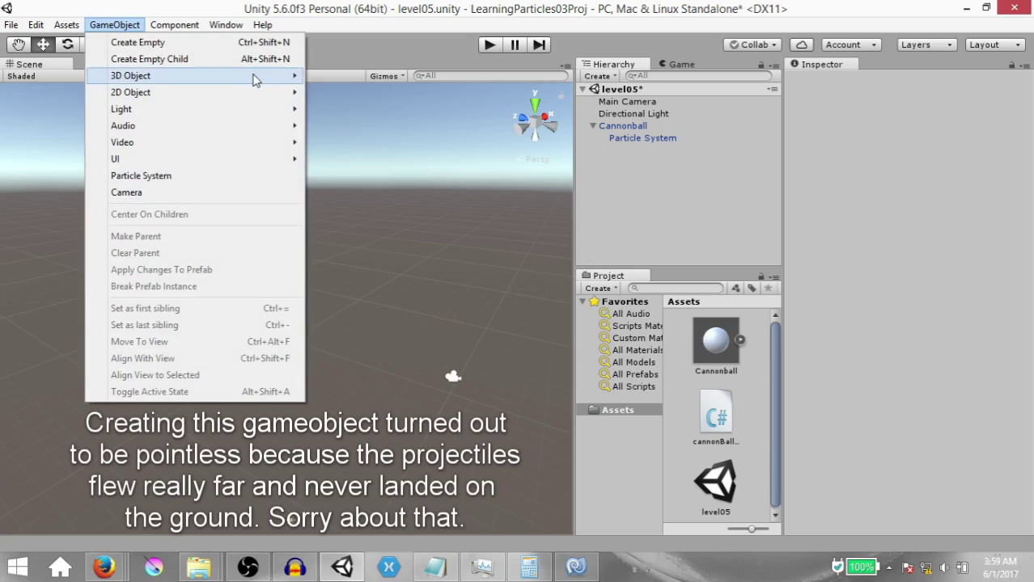
mouse_move(253, 79)
left_click(369, 76)
left_click(912, 129)
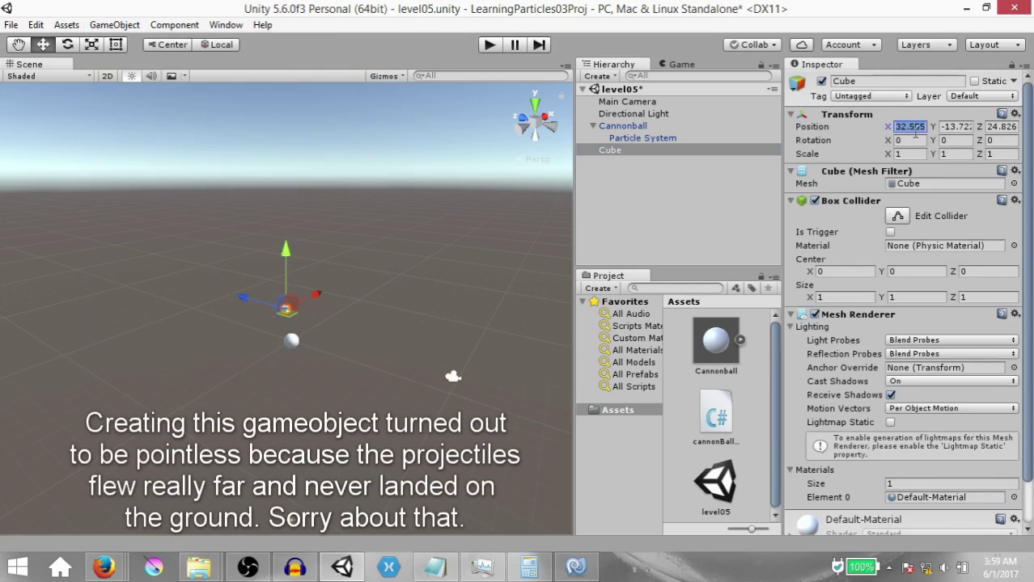
type("0")
key("Tab")
type("0")
key("Tab")
type("0")
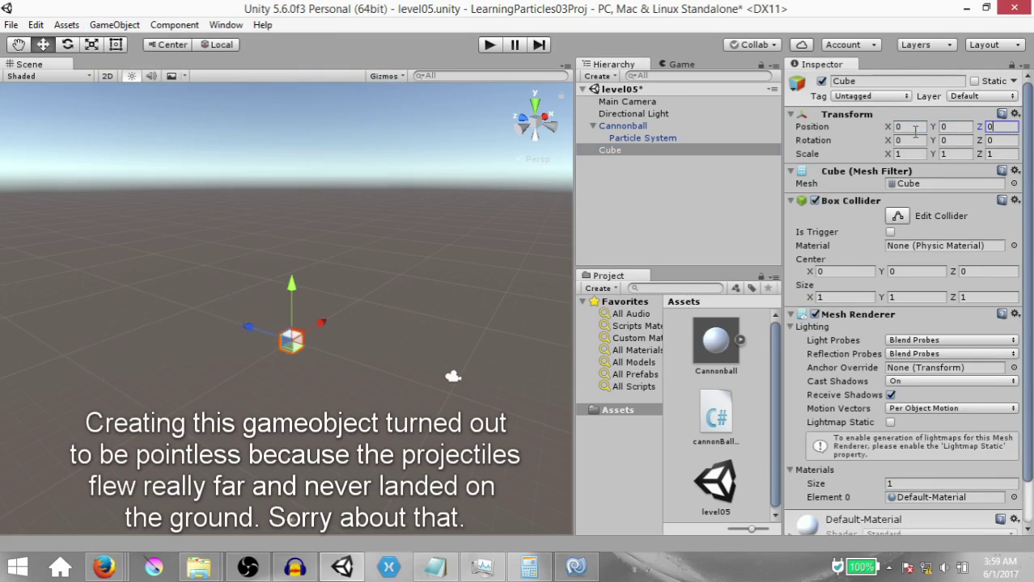
Scale the cube to 100, 0.1, 100 to form a flat floor
left_click(954, 154)
type("0.1")
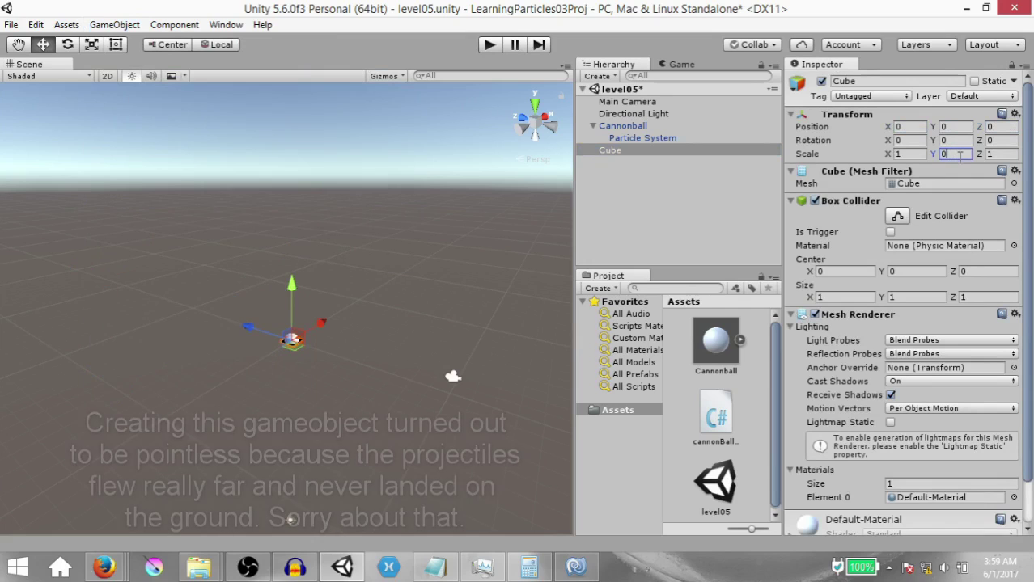
left_click(903, 154)
type("100")
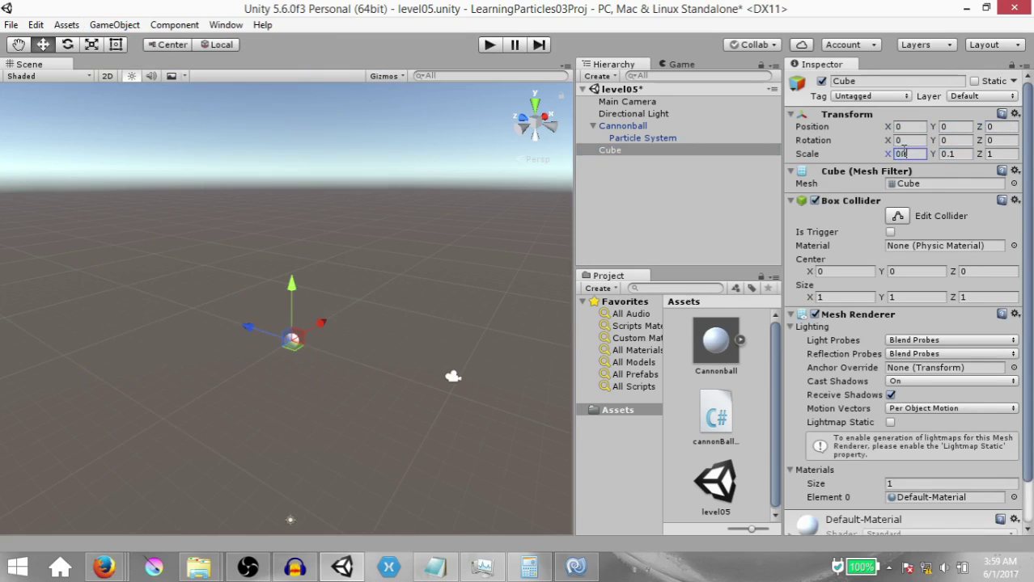
left_click(993, 154)
type("100")
key("Return")
Create a New Material in the Assets folder
right_click(668, 441)
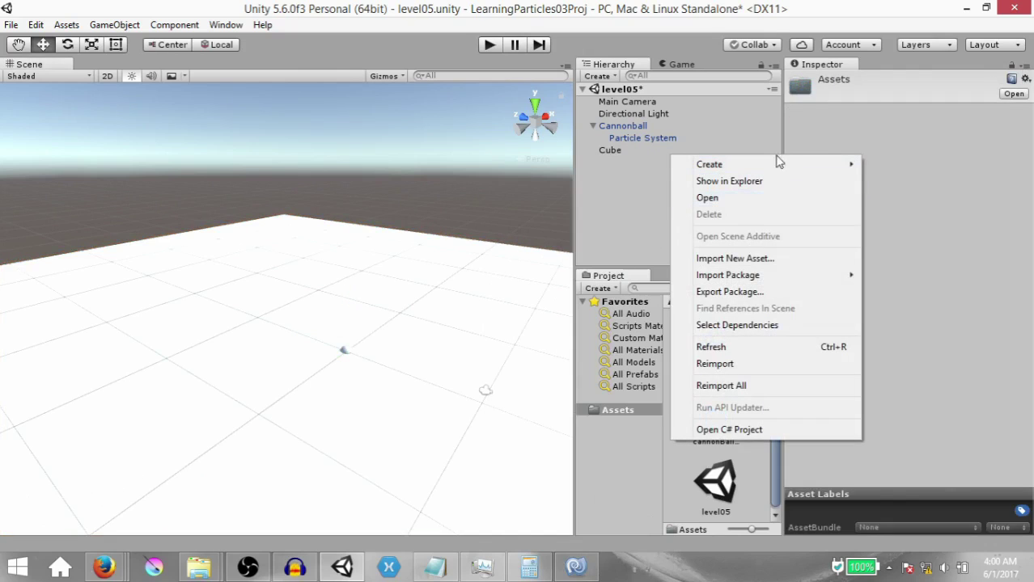
mouse_move(768, 168)
left_click(531, 318)
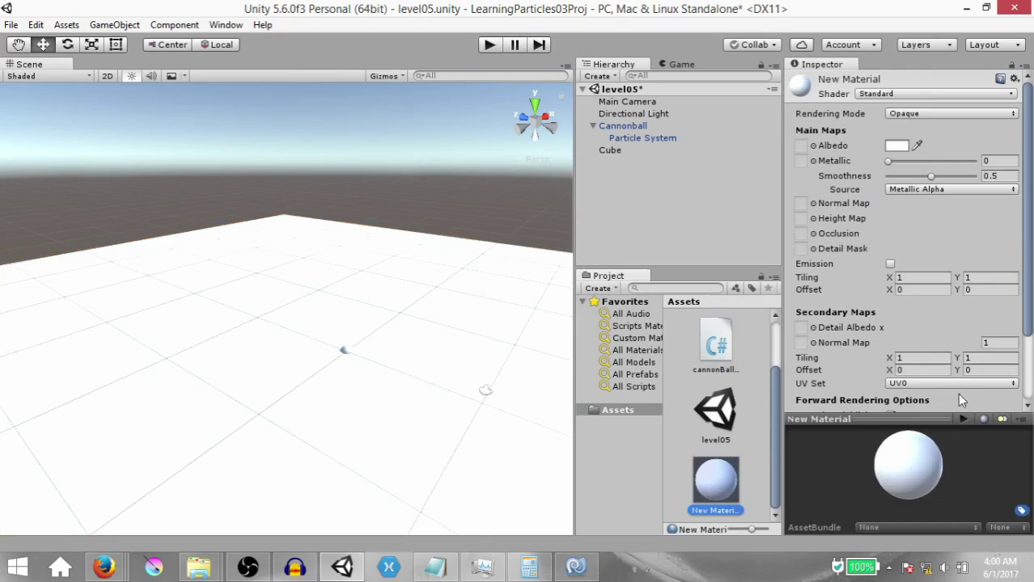
Give the material a light grey Albedo and drag it onto the Cube floor
left_click(896, 146)
left_click_drag(190, 217, 165, 223)
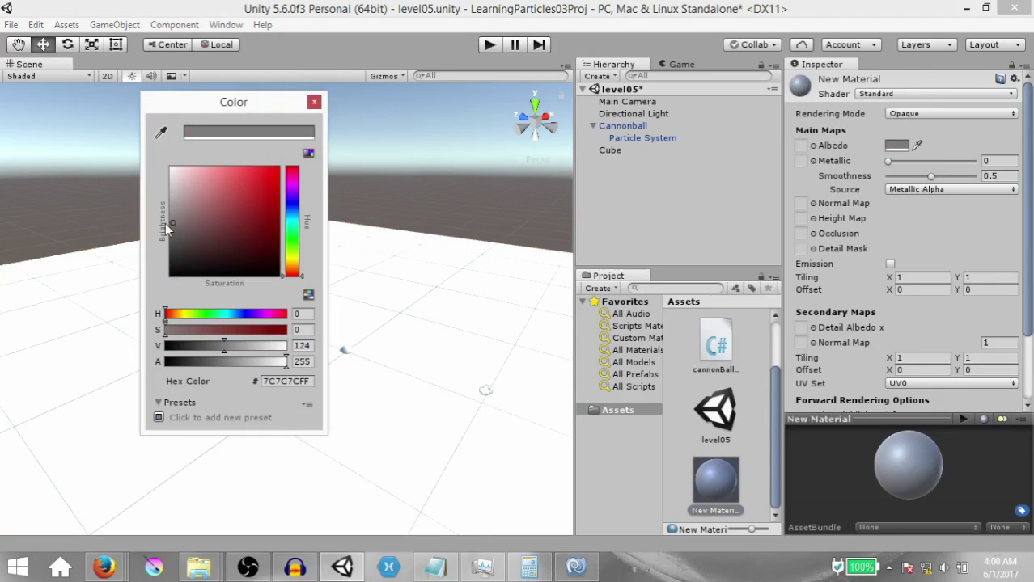
left_click(169, 209)
left_click(560, 271)
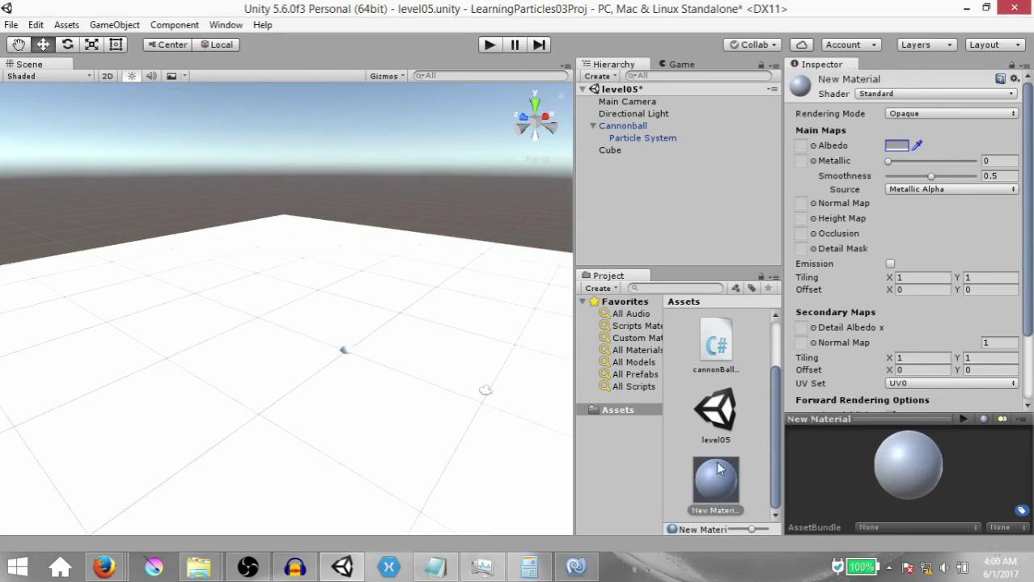
left_click_drag(724, 483, 172, 415)
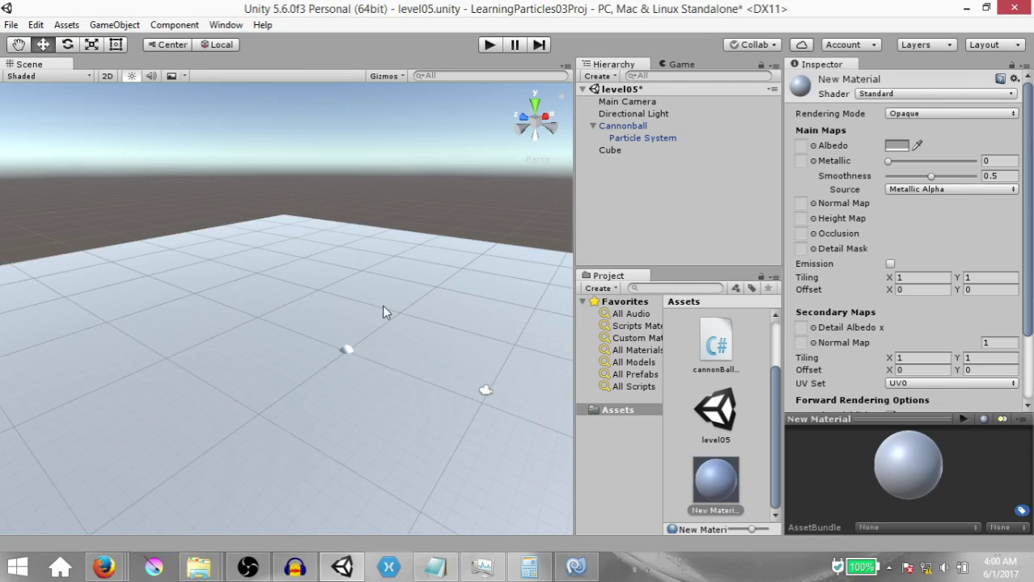
left_click(346, 349)
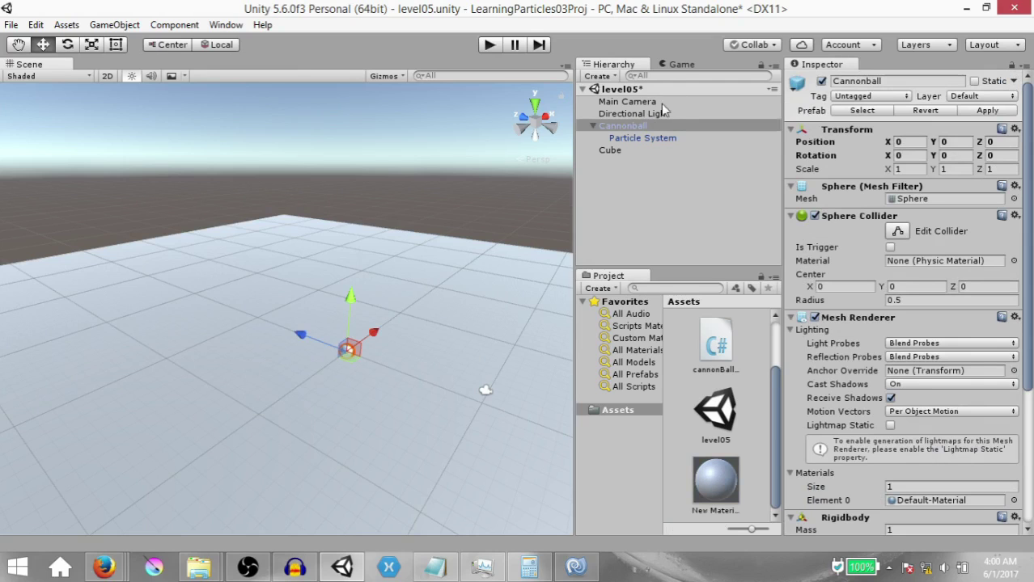
Delete Cannonball from the scene and create an empty GameObject
key("Delete")
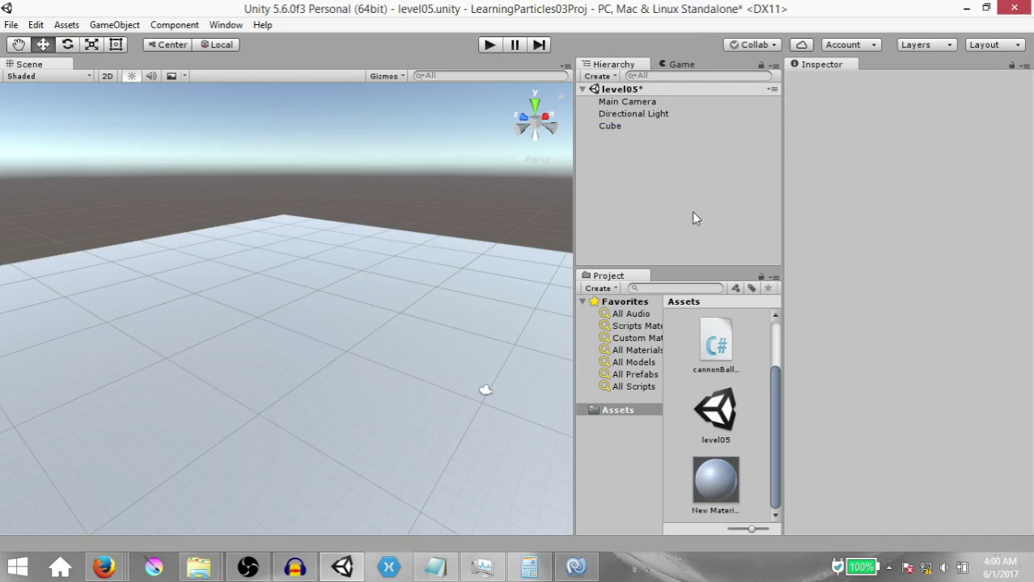
right_click(633, 162)
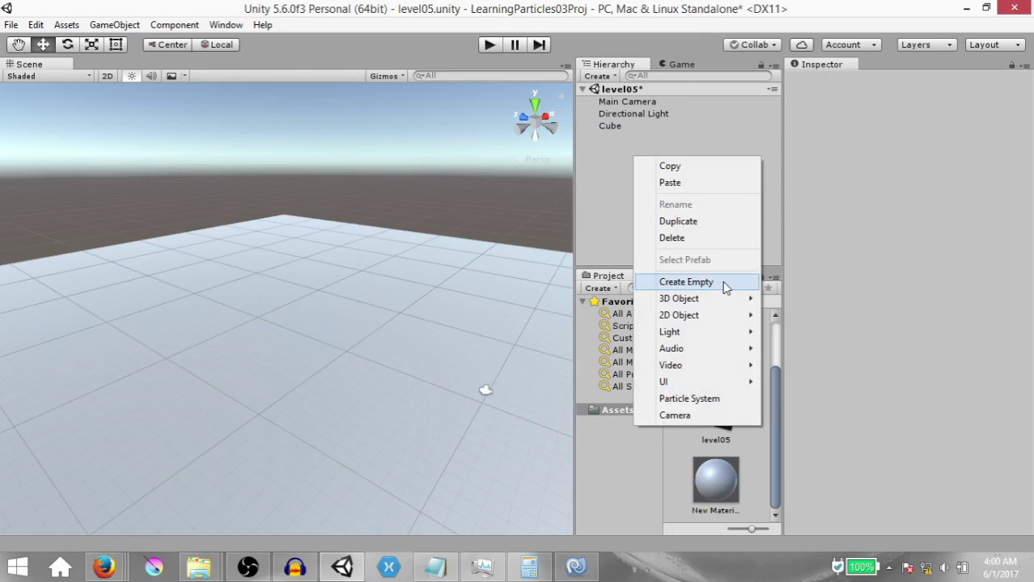
left_click(722, 286)
Place the empty GameObject at X 0, Z 0 and raise it to height 4.75
type("0")
key("Tab")
key("Tab")
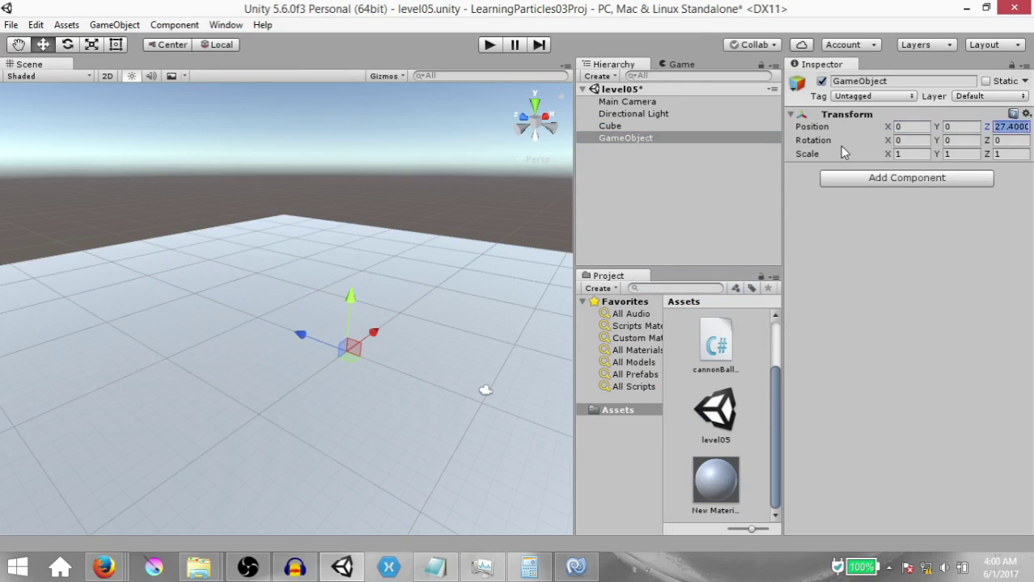
type("0")
key("Return")
left_click_drag(354, 294, 277, 280)
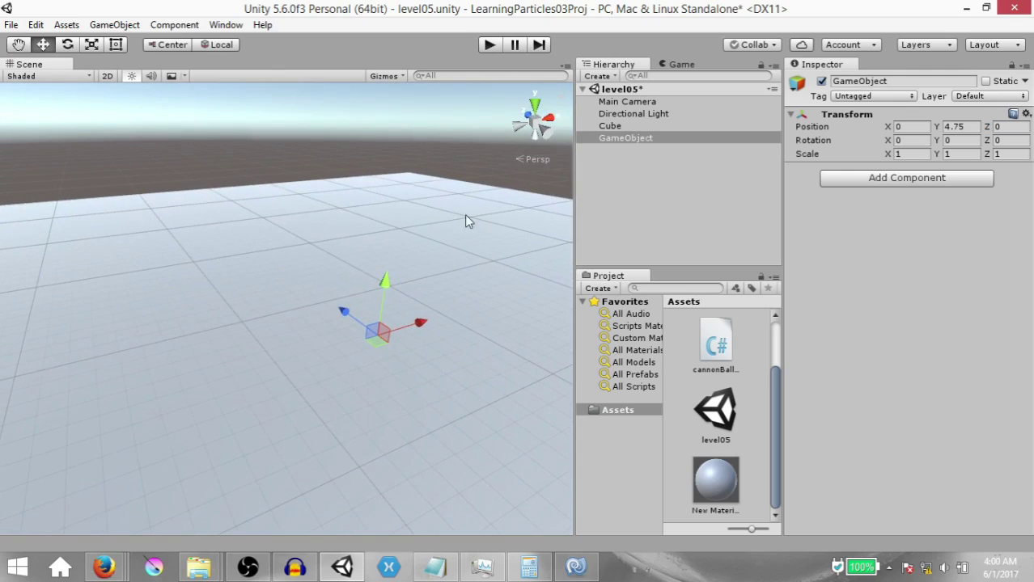